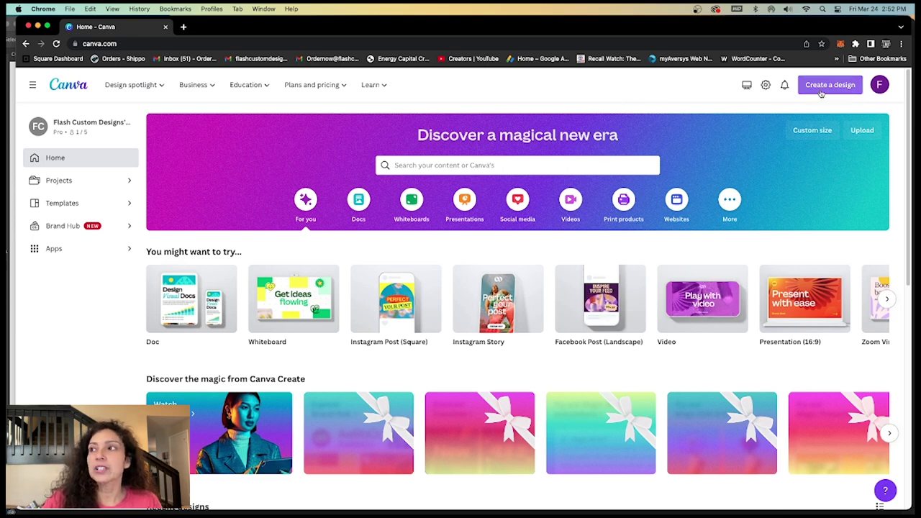
- Open Canva's Custom size form for a new design, with width and height still empty
{"action": "left_click", "coordinate": [820, 89]}
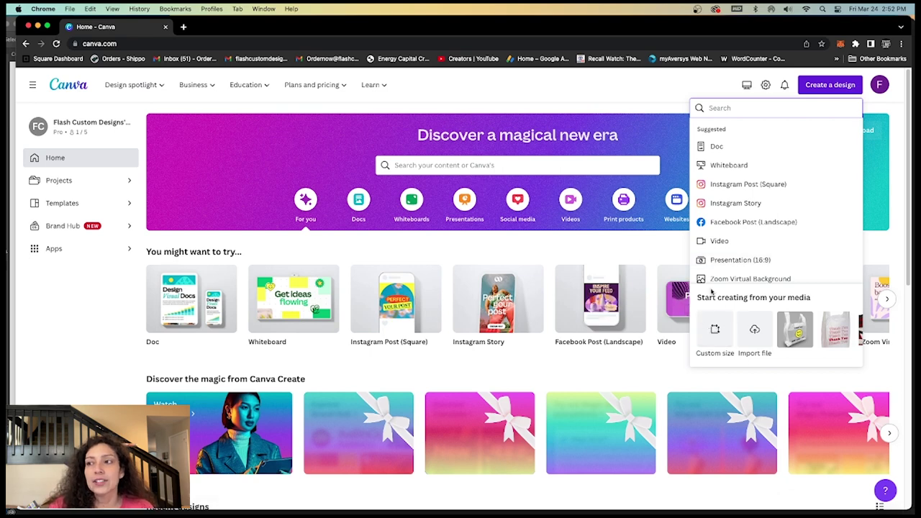
{"action": "left_click", "coordinate": [709, 337]}
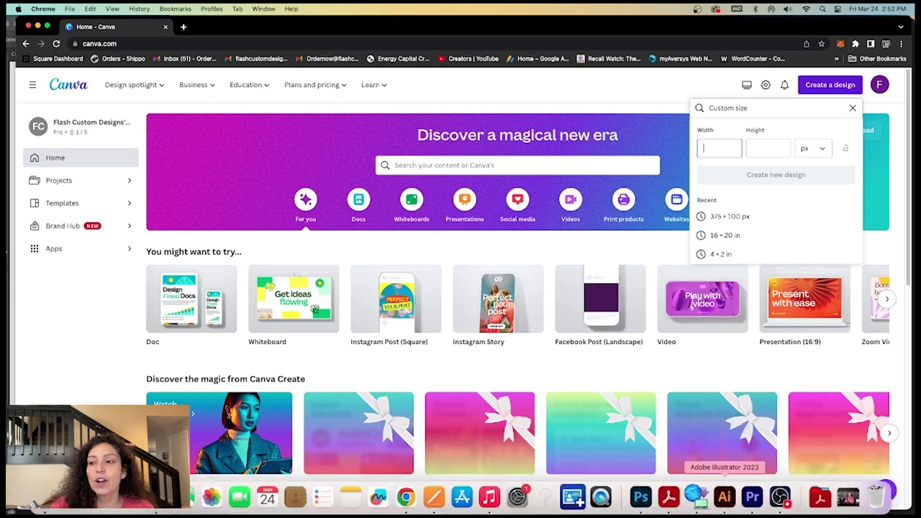
- Show Illustrator's glass-can chart (16oz: 9.397 × 3.937 in) beside Canva's size fields
{"action": "left_click", "coordinate": [723, 497]}
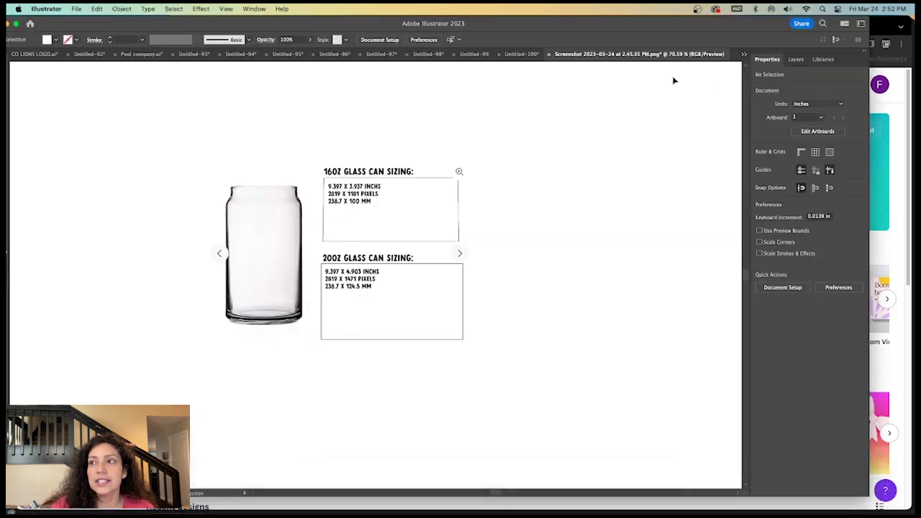
{"action": "left_click_drag", "start_coordinate": [758, 25], "coordinate": [571, 31]}
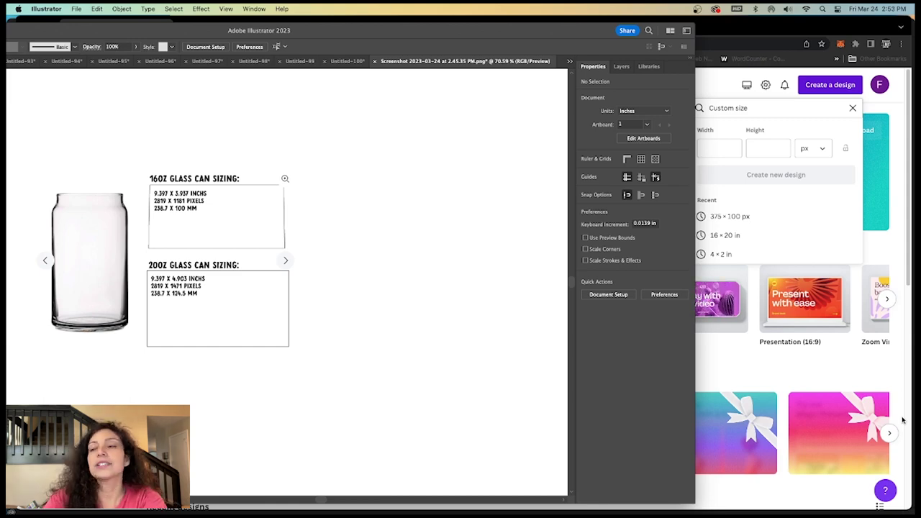
- Create a blank Canva design in inches, 9.397 wide by 3.937 high
{"action": "left_click", "coordinate": [808, 201]}
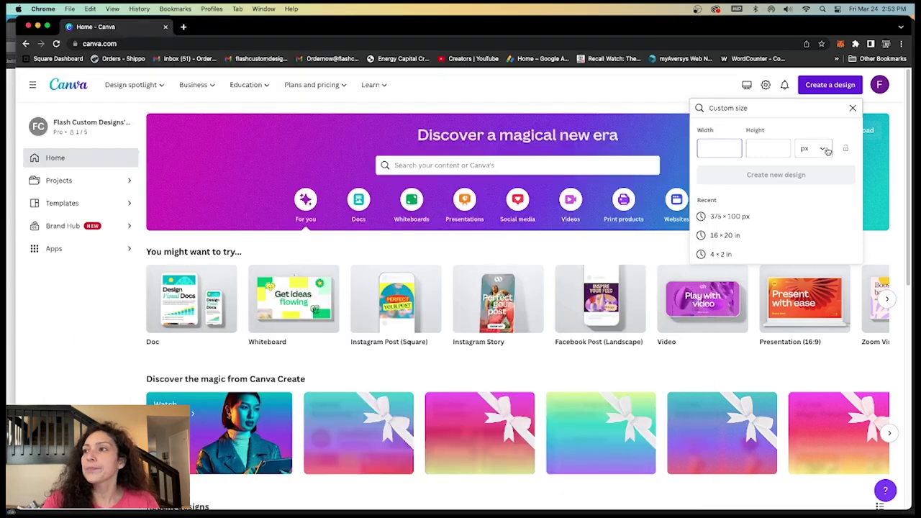
{"action": "left_click", "coordinate": [819, 150]}
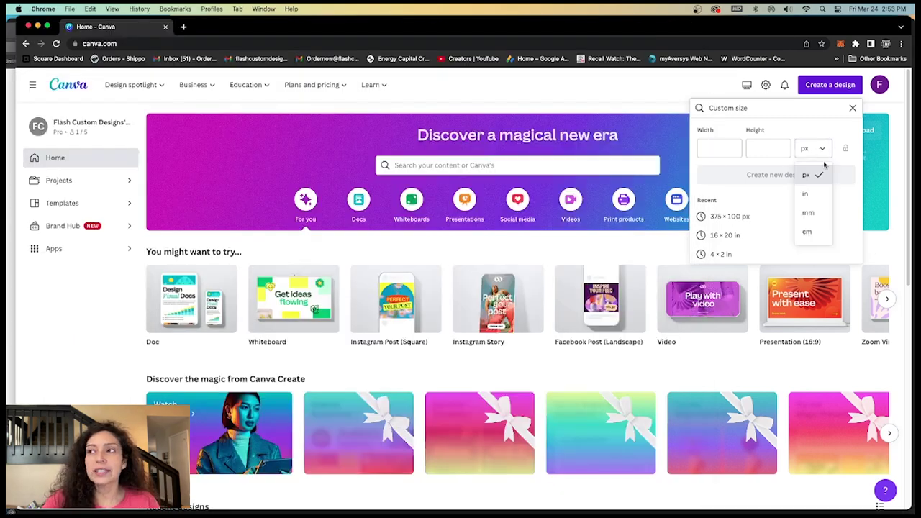
{"action": "left_click", "coordinate": [807, 195]}
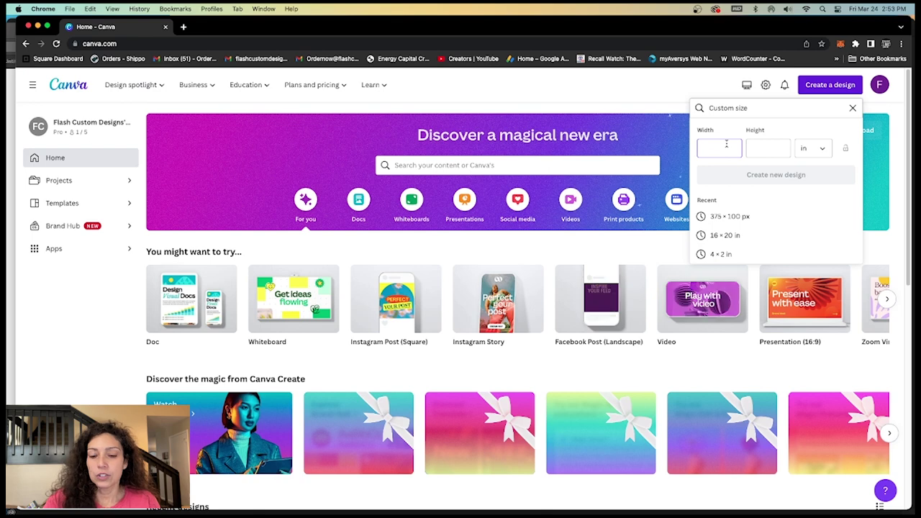
{"action": "type", "text": "9.397"}
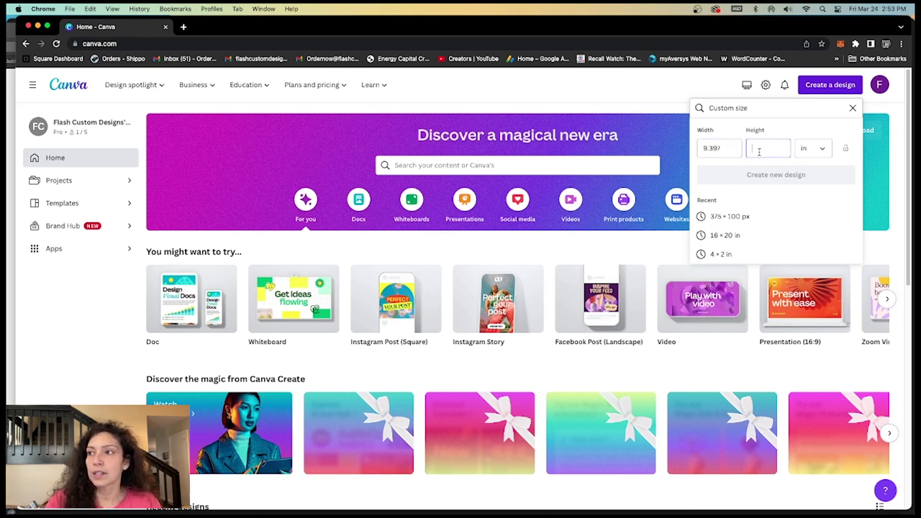
{"action": "type", "text": "3.937"}
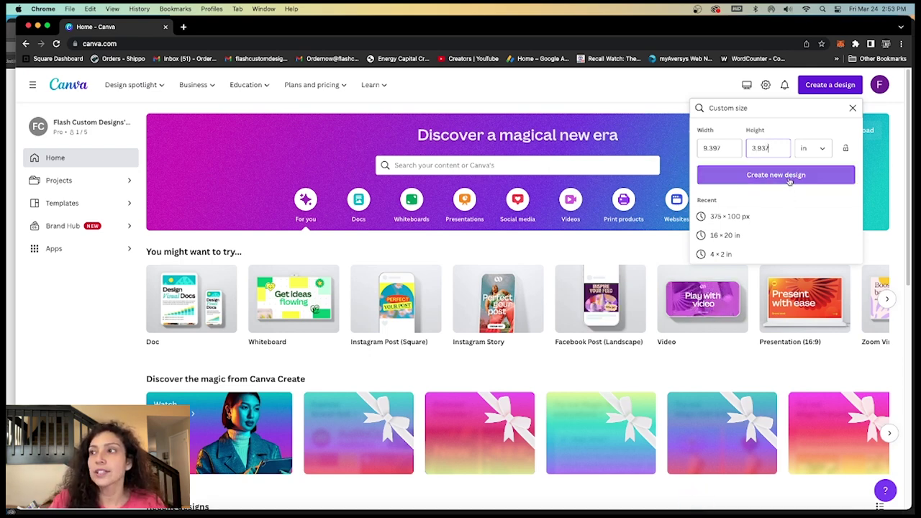
{"action": "left_click", "coordinate": [775, 175]}
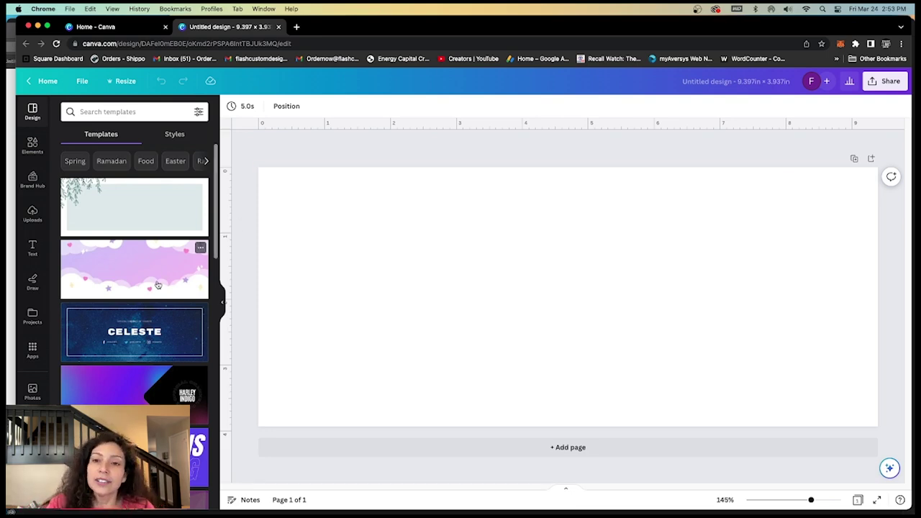
{"action": "scroll", "coordinate": [159, 288], "scroll_direction": "down", "scroll_amount": 5}
{"action": "scroll", "coordinate": [172, 372], "scroll_direction": "down", "scroll_amount": 5}
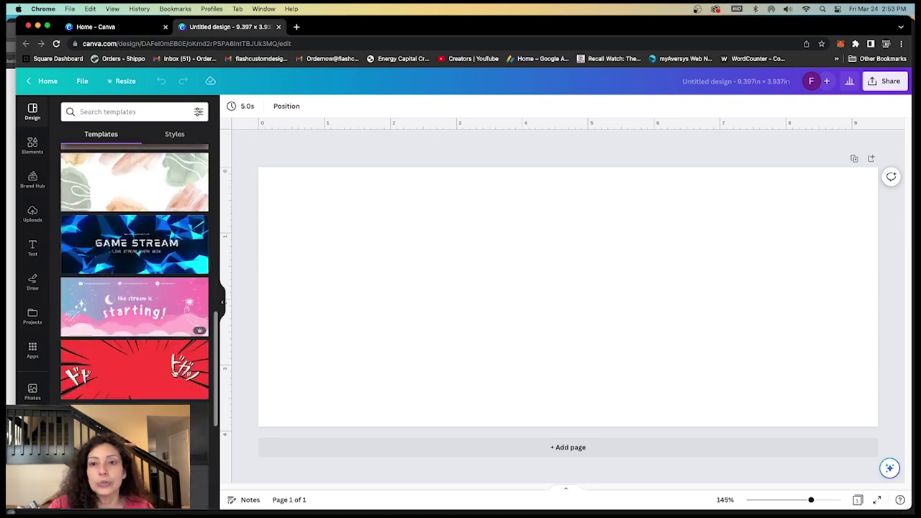
{"action": "scroll", "coordinate": [172, 368], "scroll_direction": "down", "scroll_amount": 4}
{"action": "scroll", "coordinate": [173, 367], "scroll_direction": "down", "scroll_amount": 3}
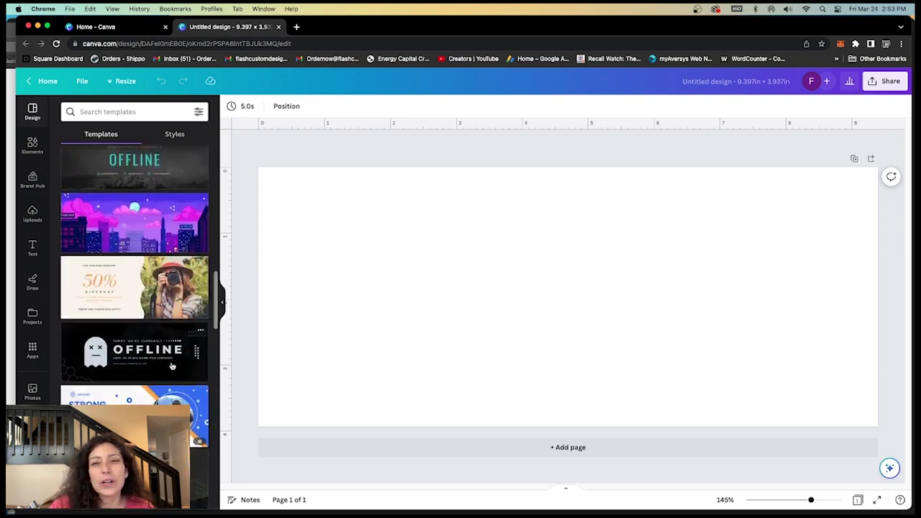
{"action": "scroll", "coordinate": [171, 364], "scroll_direction": "up", "scroll_amount": 20}
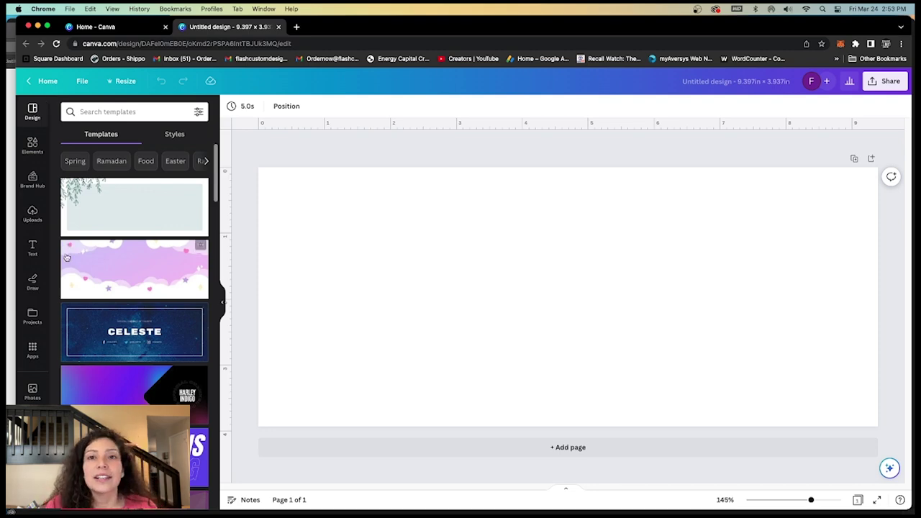
- Search Elements graphics for 'happy birthday' and add the multicolour HAPPY BIRTHDAY lettering
{"action": "left_click", "coordinate": [33, 151]}
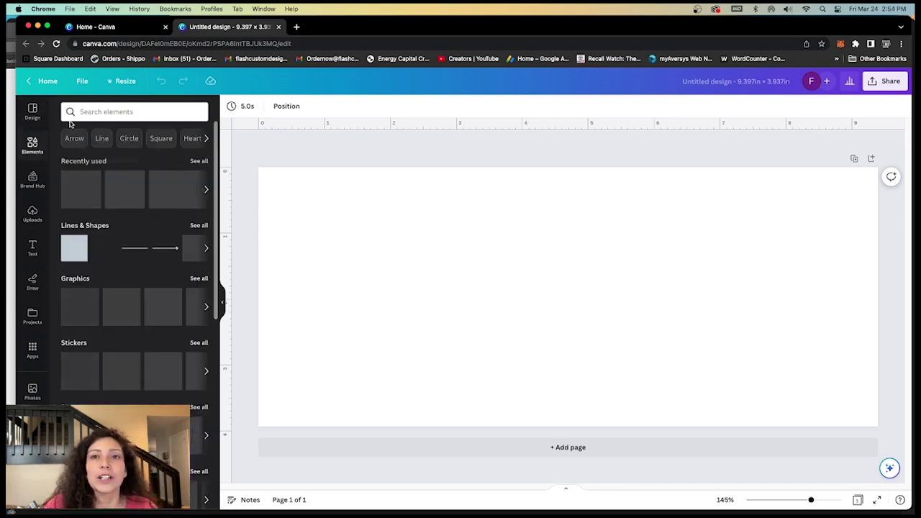
{"action": "left_click", "coordinate": [115, 111]}
{"action": "type", "text": "happ"}
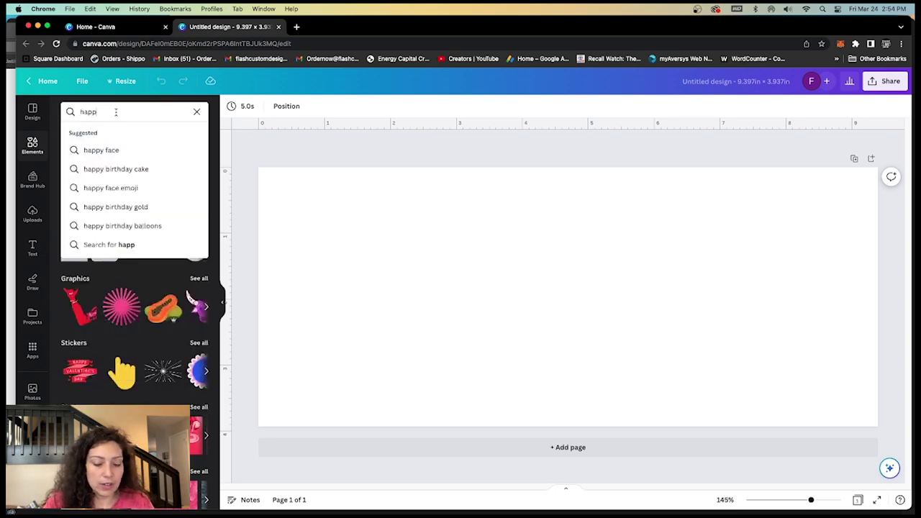
{"action": "type", "text": "y birthday"}
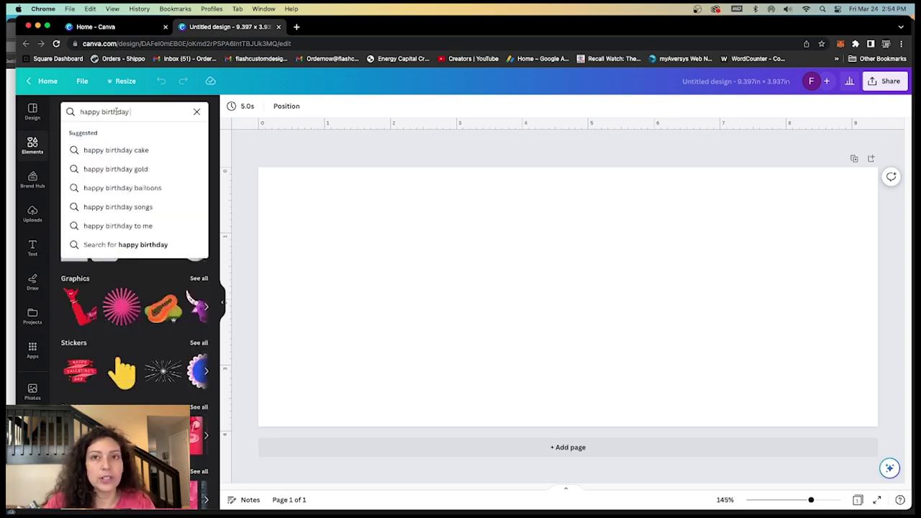
{"action": "key", "text": "Return"}
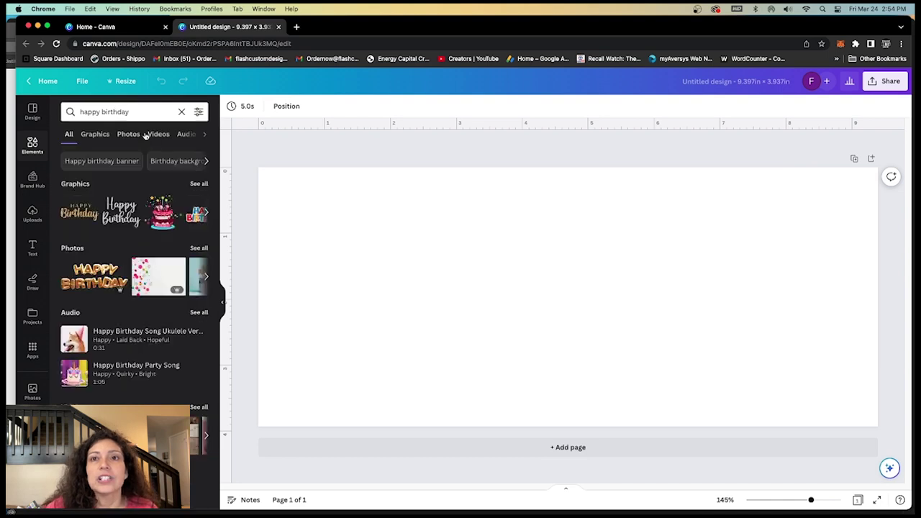
{"action": "left_click", "coordinate": [96, 135]}
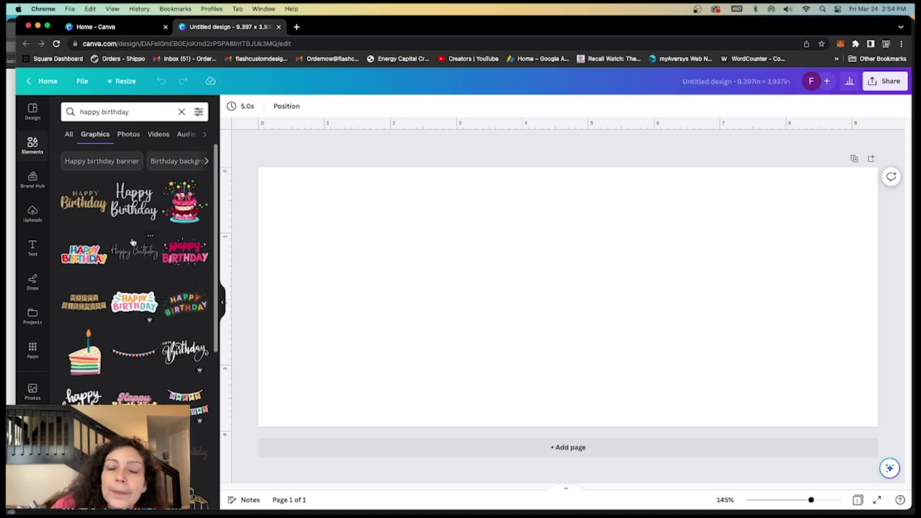
{"action": "scroll", "coordinate": [130, 209], "scroll_direction": "down", "scroll_amount": 5}
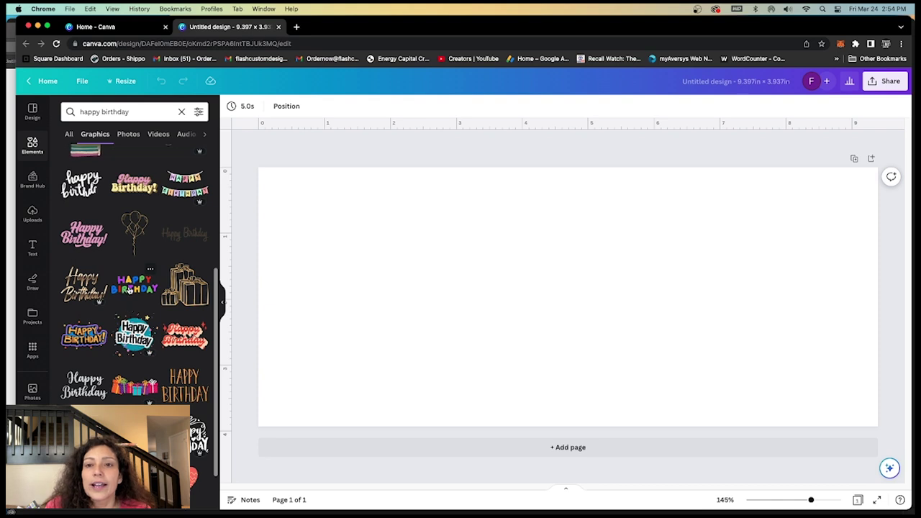
{"action": "left_click", "coordinate": [130, 289]}
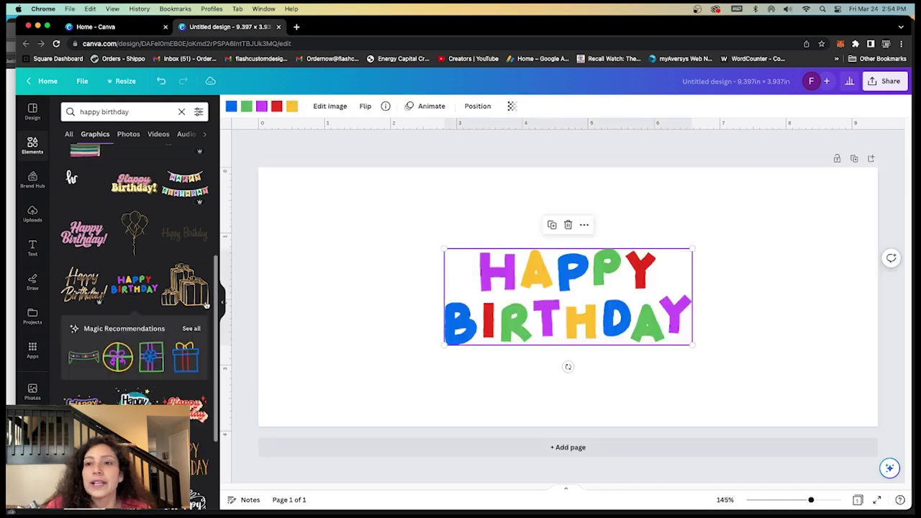
- Browse further birthday results and start editing the search for balloons
{"action": "scroll", "coordinate": [187, 309], "scroll_direction": "down", "scroll_amount": 3}
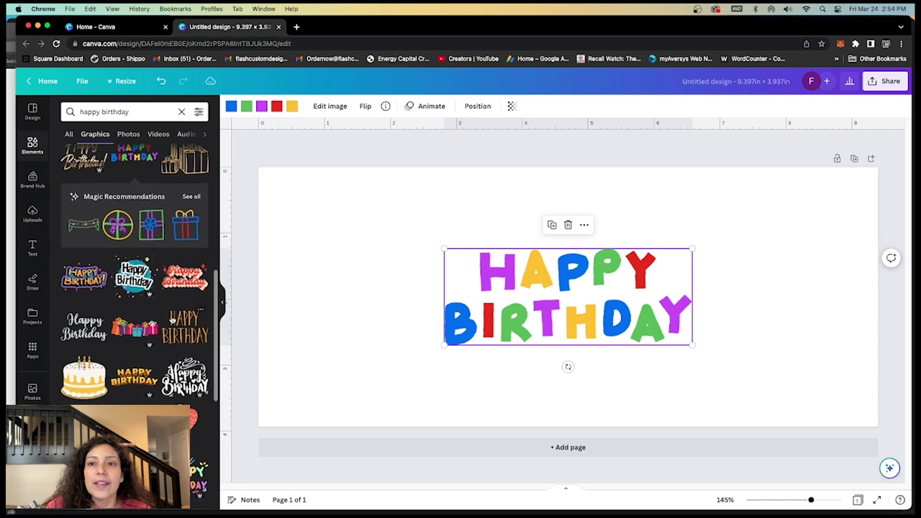
{"action": "scroll", "coordinate": [171, 319], "scroll_direction": "down", "scroll_amount": 5}
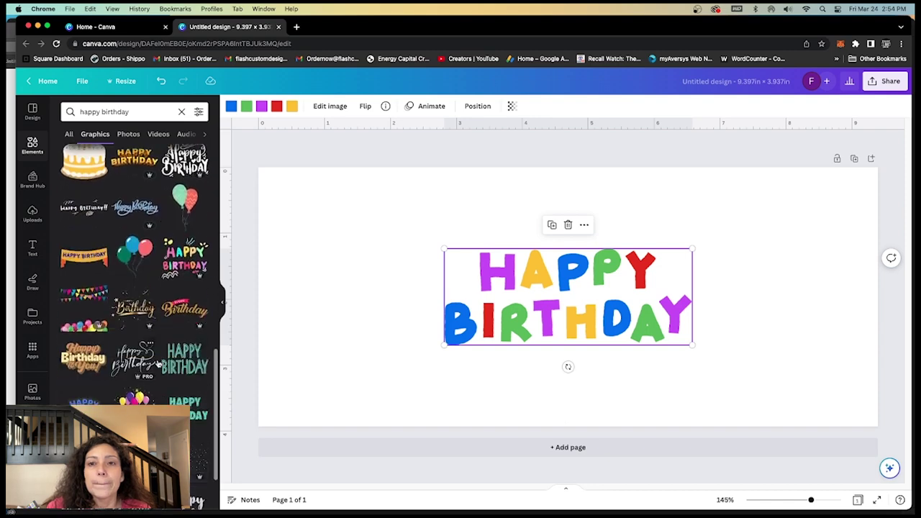
{"action": "scroll", "coordinate": [158, 365], "scroll_direction": "down", "scroll_amount": 5}
{"action": "scroll", "coordinate": [164, 337], "scroll_direction": "up", "scroll_amount": 8}
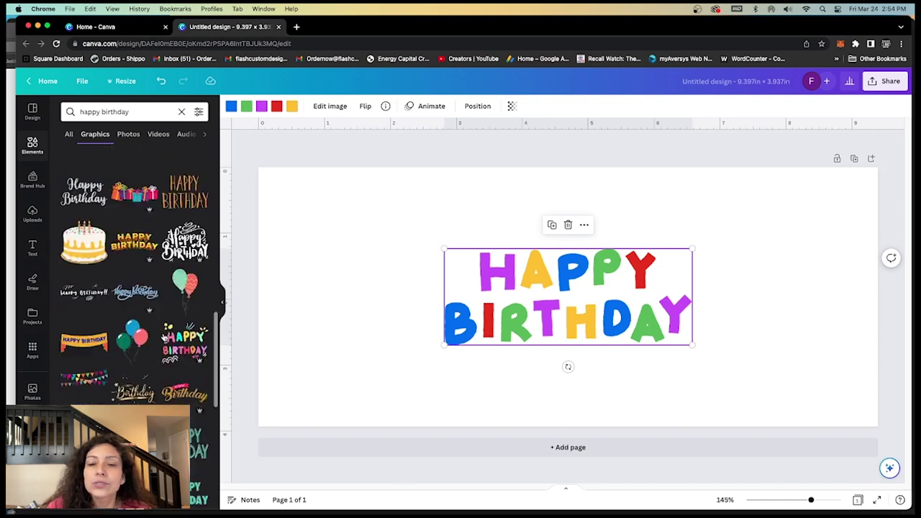
{"action": "left_click", "coordinate": [130, 112]}
- Search 'ballons', add the multicolour balloon bunch and delete the old left bunch
{"action": "type", "text": "bal"}
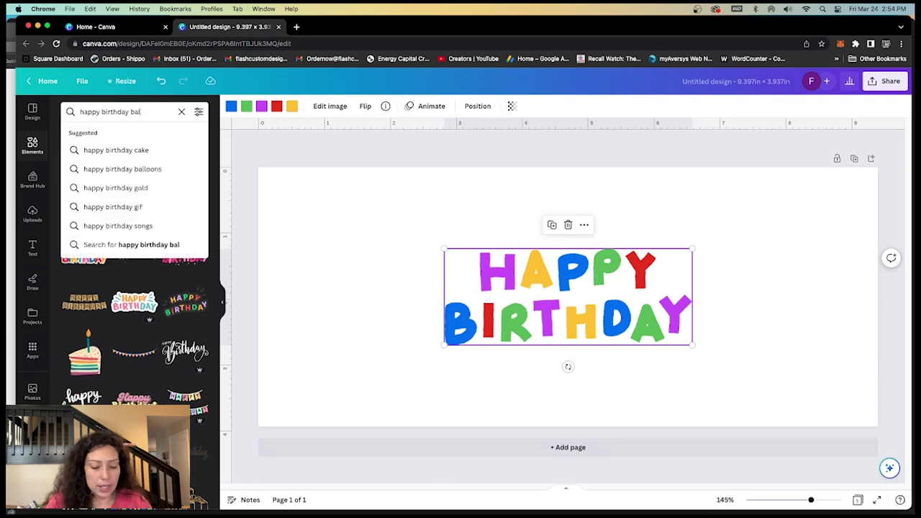
{"action": "type", "text": "lons"}
{"action": "key", "text": "Return"}
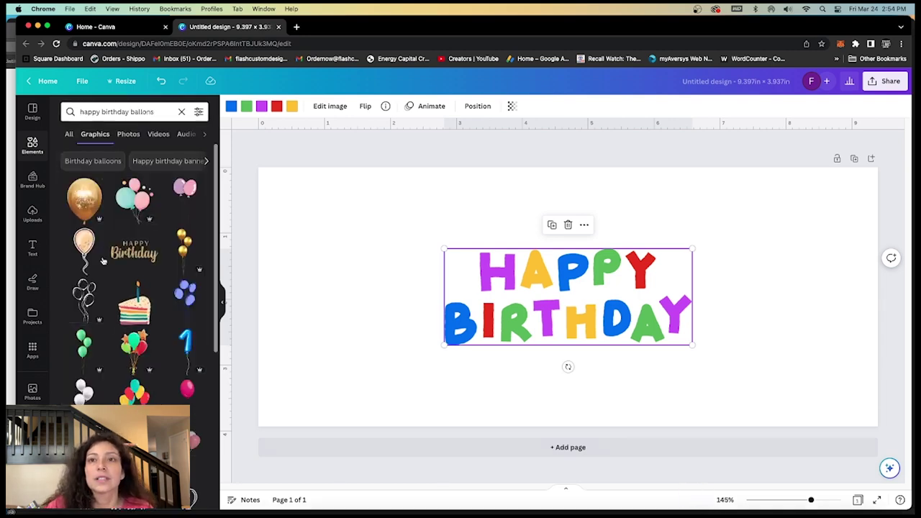
{"action": "scroll", "coordinate": [103, 260], "scroll_direction": "down", "scroll_amount": 2}
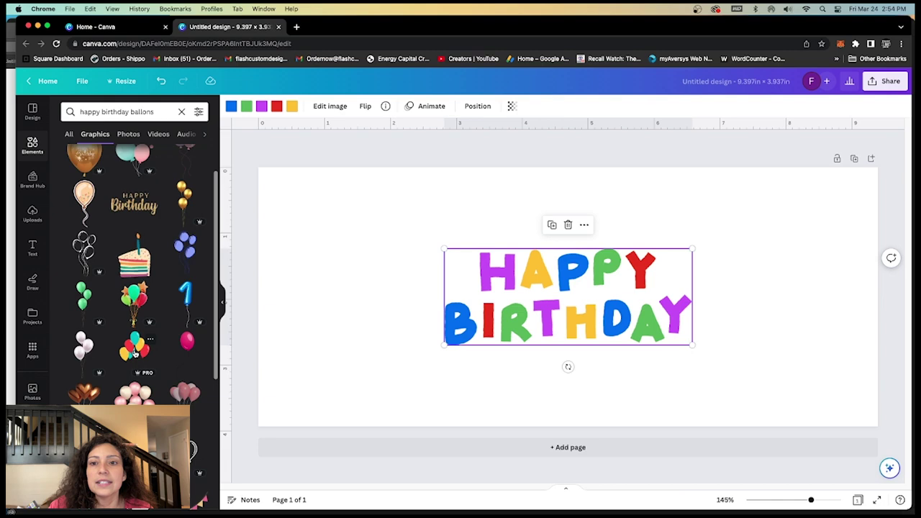
{"action": "left_click_drag", "start_coordinate": [134, 351], "coordinate": [317, 225]}
{"action": "scroll", "coordinate": [174, 353], "scroll_direction": "down", "scroll_amount": 5}
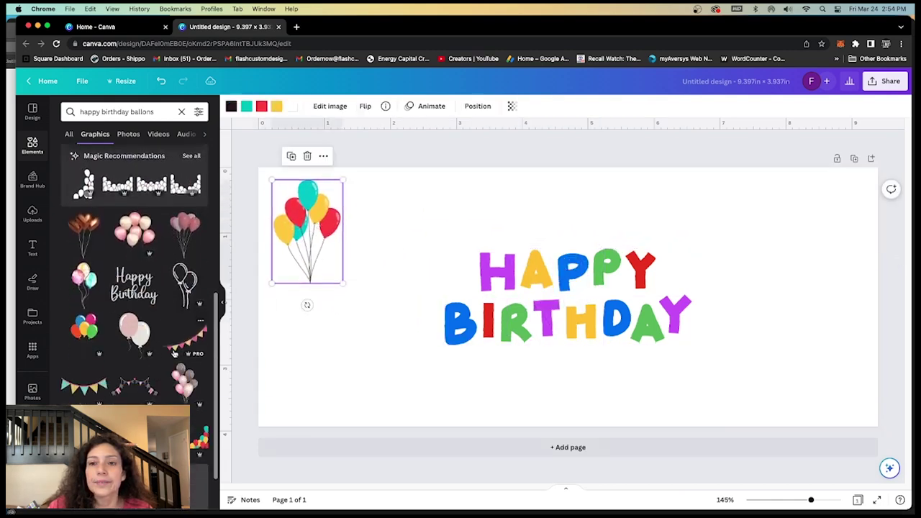
{"action": "left_click", "coordinate": [85, 327]}
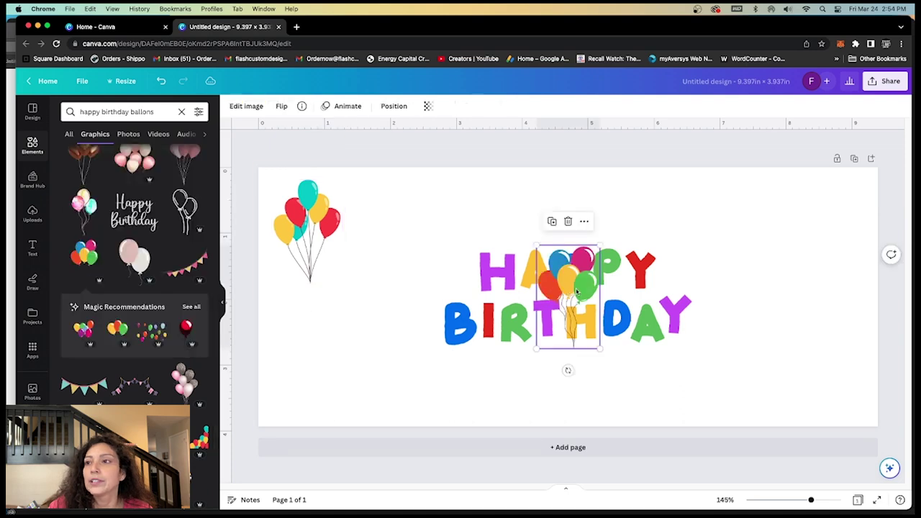
{"action": "left_click_drag", "start_coordinate": [576, 292], "coordinate": [301, 360]}
{"action": "left_click", "coordinate": [307, 230]}
{"action": "key", "text": "Delete"}
- Shrink the balloon bunch and place small copies all around the HAPPY BIRTHDAY text
{"action": "left_click", "coordinate": [822, 241]}
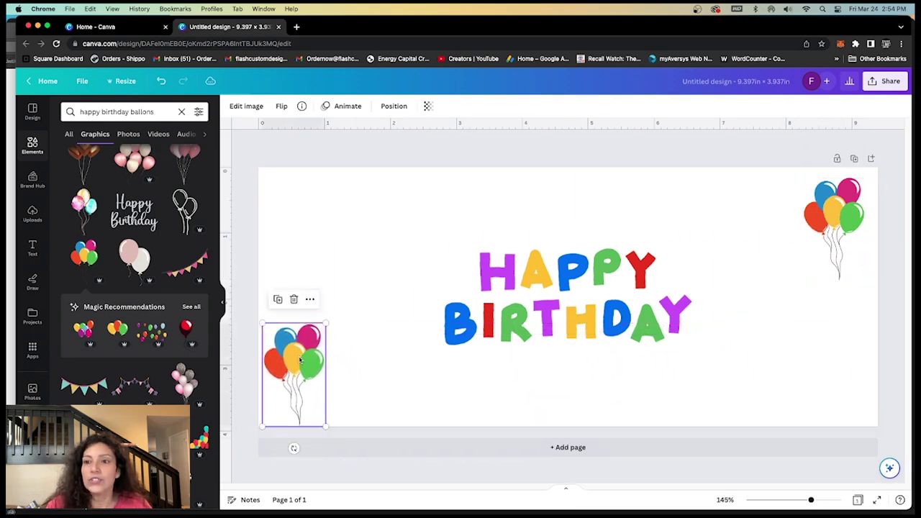
{"action": "left_click_drag", "start_coordinate": [326, 328], "coordinate": [300, 366]}
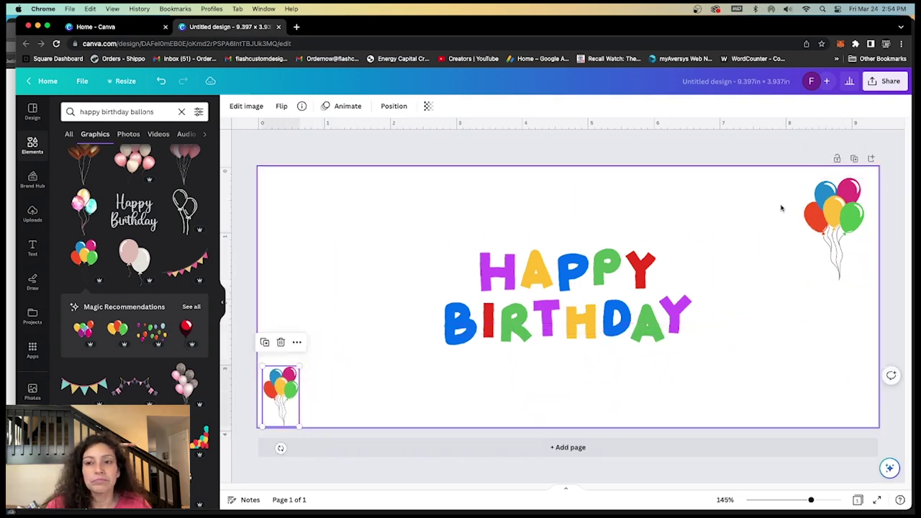
{"action": "left_click", "coordinate": [835, 231]}
{"action": "left_click_drag", "start_coordinate": [802, 279], "coordinate": [822, 247]}
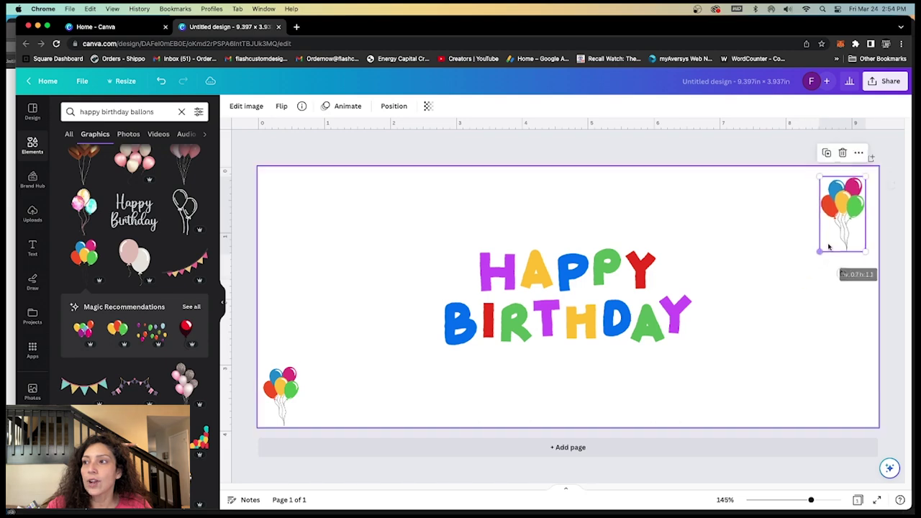
{"action": "left_click_drag", "start_coordinate": [841, 218], "coordinate": [815, 307]}
{"action": "left_click_drag", "start_coordinate": [815, 307], "coordinate": [400, 366]}
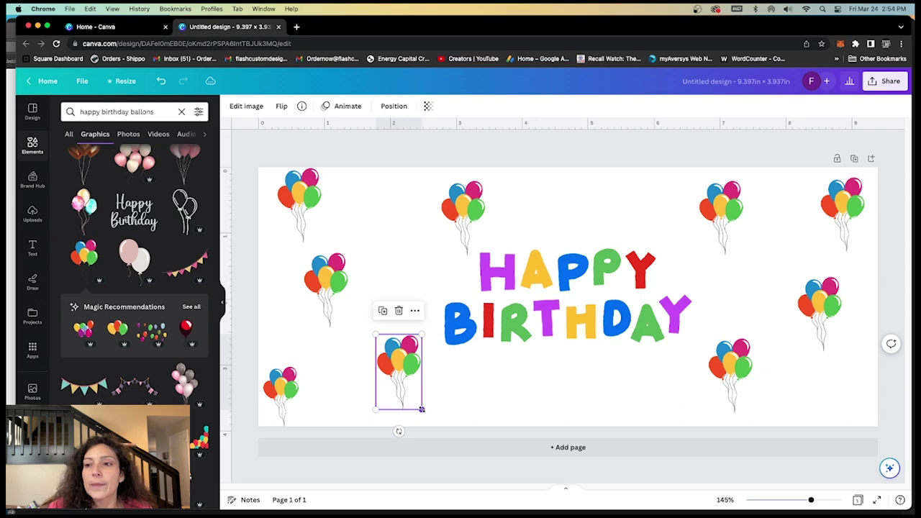
{"action": "mouse_move", "coordinate": [422, 409]}
{"action": "left_mouse_down"}
{"action": "mouse_move", "coordinate": [418, 396]}
{"action": "mouse_move", "coordinate": [418, 407]}
{"action": "left_mouse_up"}
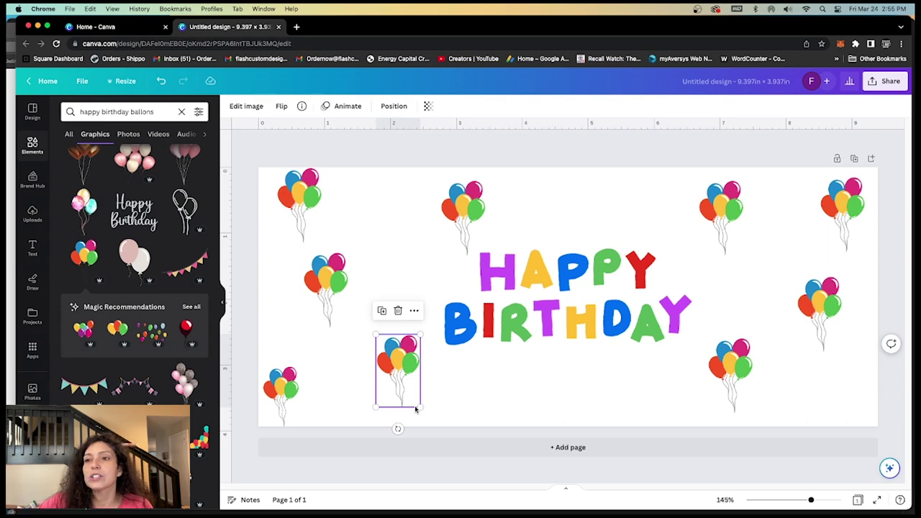
{"action": "scroll", "coordinate": [135, 288], "scroll_direction": "down", "scroll_amount": 10}
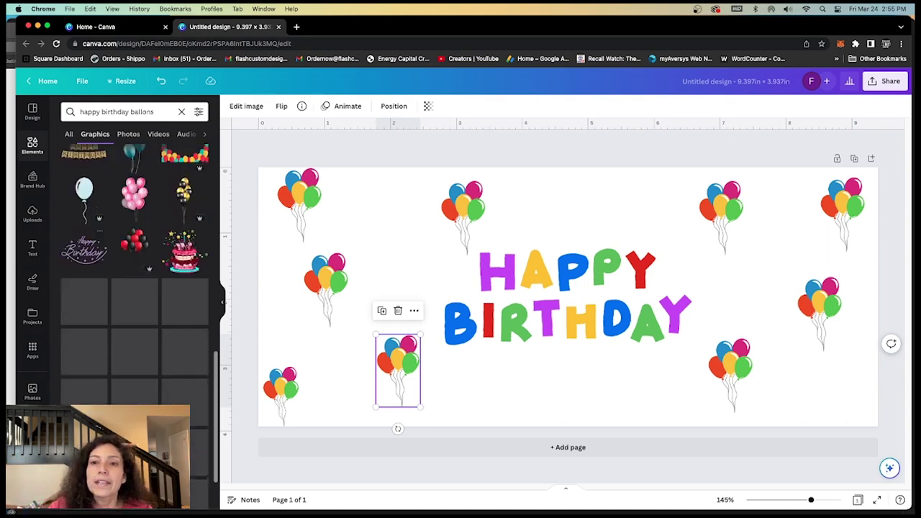
{"action": "scroll", "coordinate": [135, 288], "scroll_direction": "down", "scroll_amount": 2}
{"action": "scroll", "coordinate": [135, 288], "scroll_direction": "down", "scroll_amount": 3}
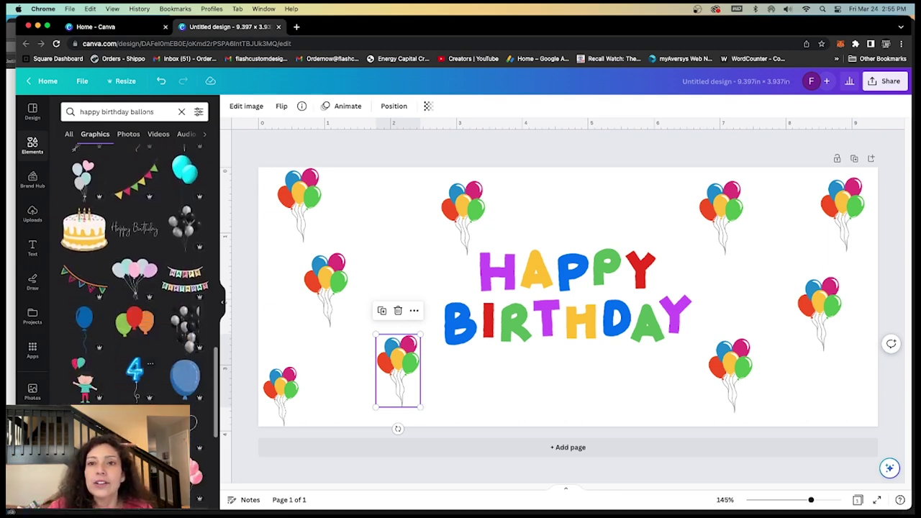
- Add a small yellow birthday cake and place copies around the balloons
{"action": "left_click", "coordinate": [84, 242]}
{"action": "left_click_drag", "start_coordinate": [681, 401], "coordinate": [576, 202]}
{"action": "left_click_drag", "start_coordinate": [576, 201], "coordinate": [670, 220]}
{"action": "left_click_drag", "start_coordinate": [669, 220], "coordinate": [446, 385]}
{"action": "left_click_drag", "start_coordinate": [446, 385], "coordinate": [338, 403]}
{"action": "left_click_drag", "start_coordinate": [338, 403], "coordinate": [296, 331]}
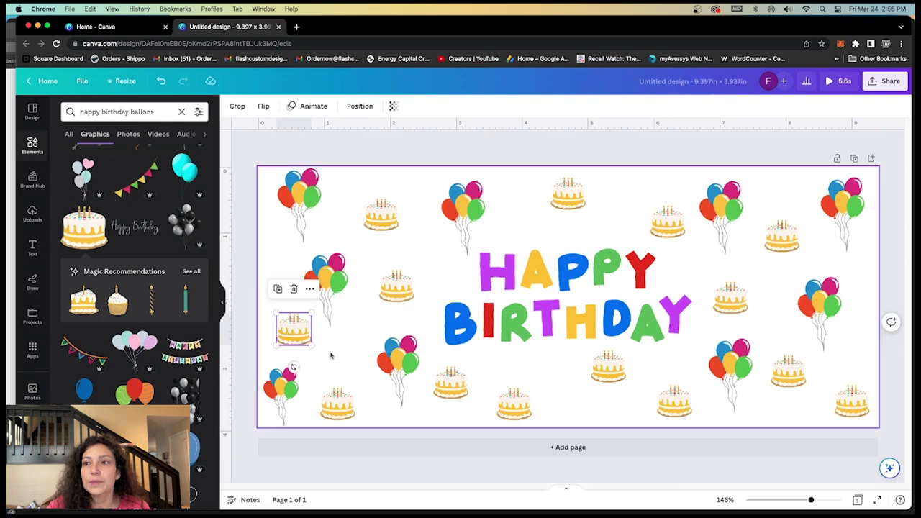
- Add the rainbow confetti swirl, shrink it and place copies above and beside HAPPY
{"action": "scroll", "coordinate": [135, 273], "scroll_direction": "down", "scroll_amount": 5}
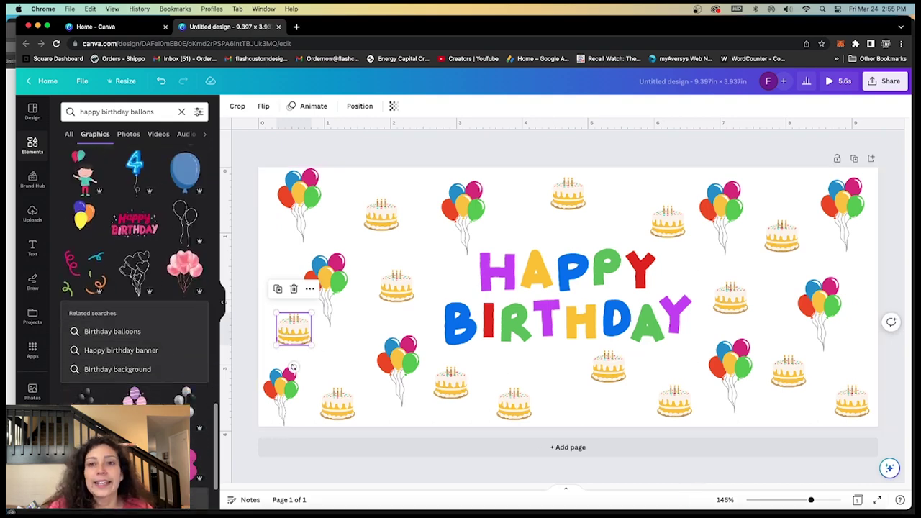
{"action": "scroll", "coordinate": [135, 273], "scroll_direction": "down", "scroll_amount": 5}
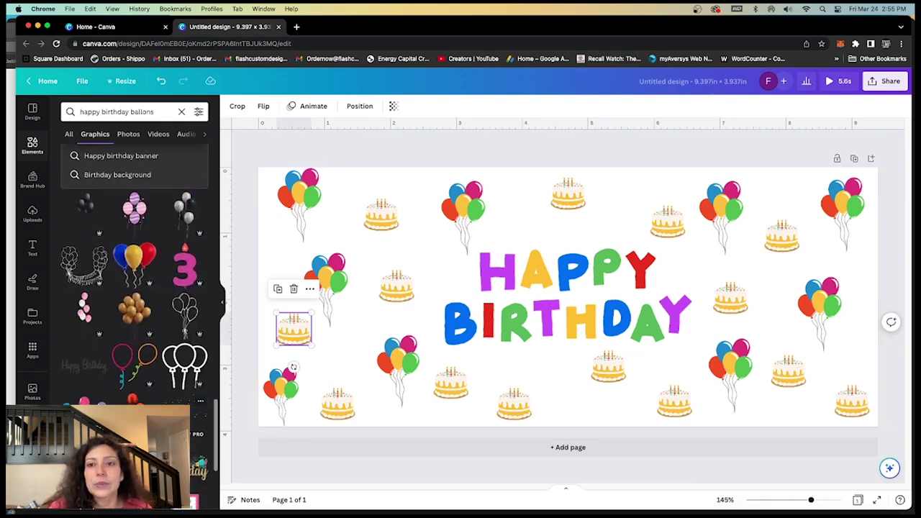
{"action": "scroll", "coordinate": [135, 274], "scroll_direction": "down", "scroll_amount": 3}
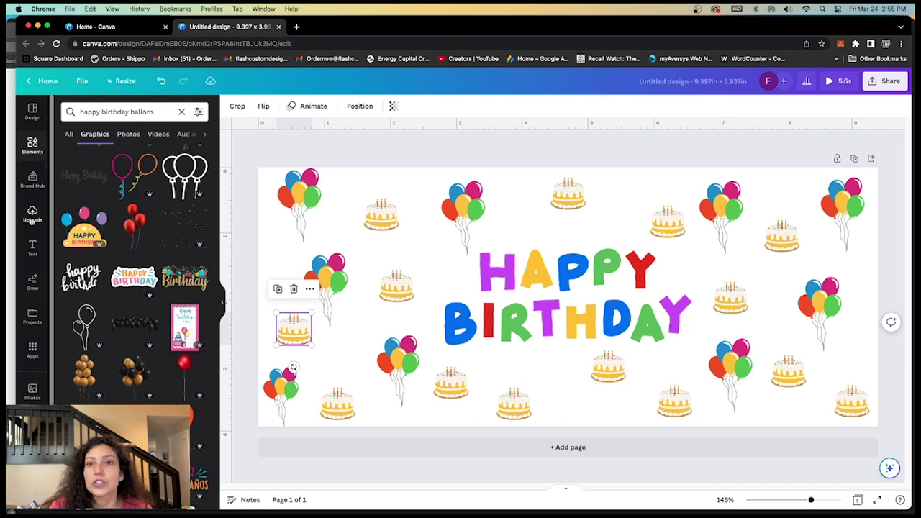
{"action": "scroll", "coordinate": [184, 379], "scroll_direction": "down", "scroll_amount": 5}
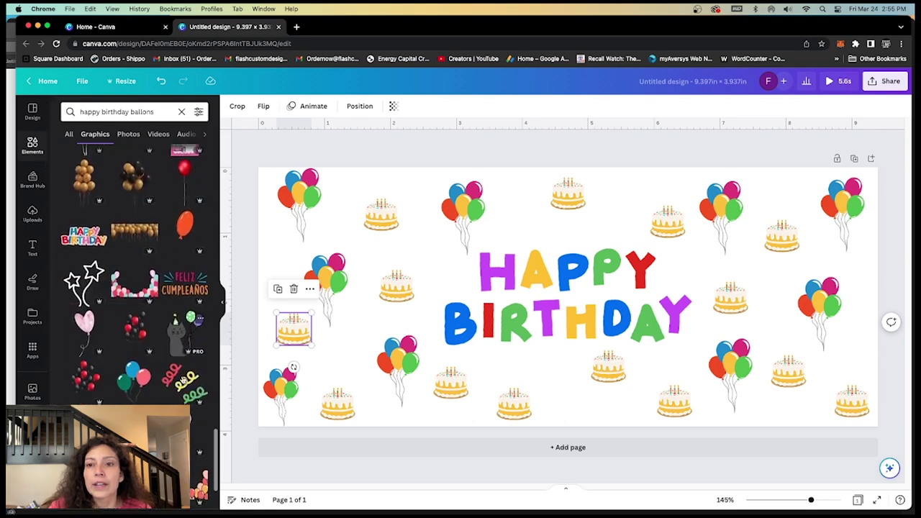
{"action": "scroll", "coordinate": [184, 379], "scroll_direction": "down", "scroll_amount": 3}
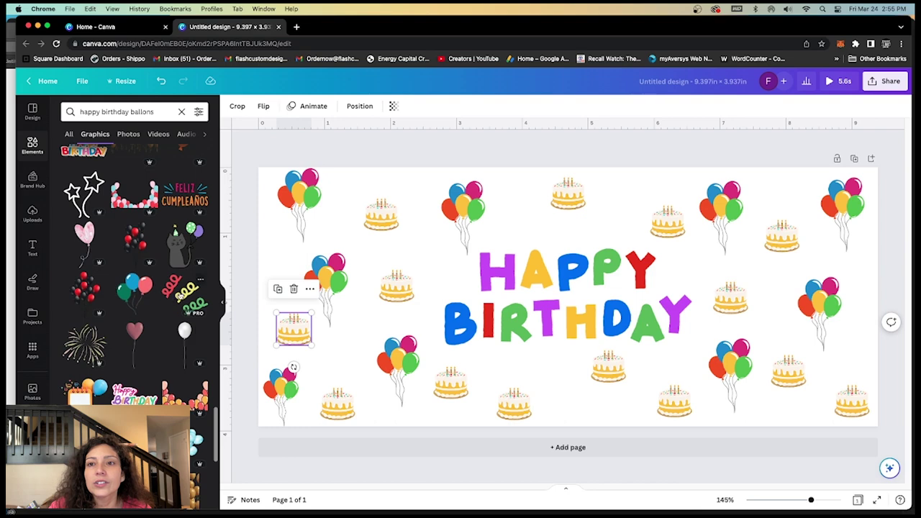
{"action": "left_click", "coordinate": [185, 296]}
{"action": "left_click_drag", "start_coordinate": [626, 347], "coordinate": [506, 367]}
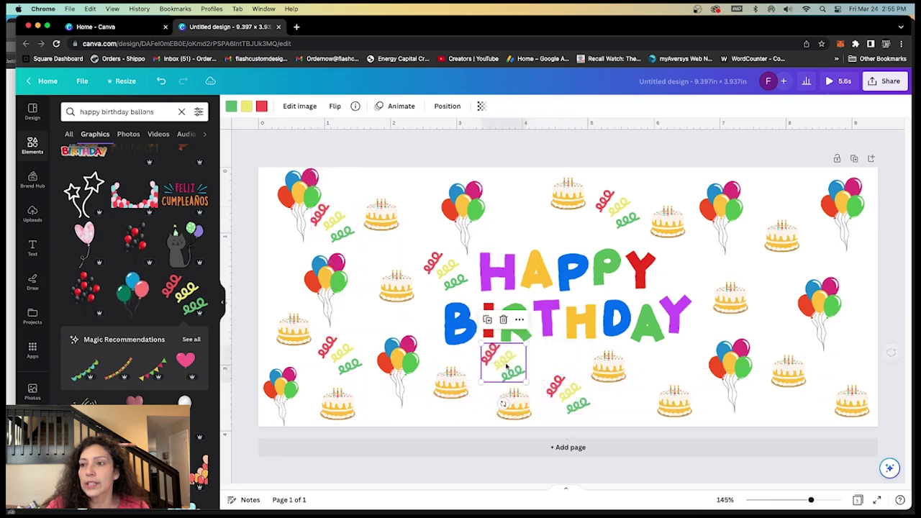
{"action": "left_click", "coordinate": [568, 398]}
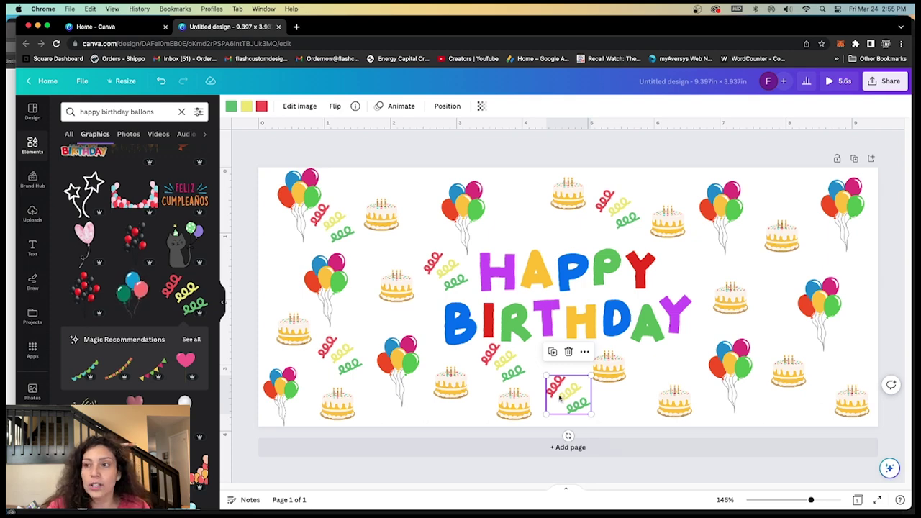
{"action": "left_click_drag", "start_coordinate": [560, 398], "coordinate": [684, 270]}
- Place another cake copy just under DAY
{"action": "left_click", "coordinate": [670, 403]}
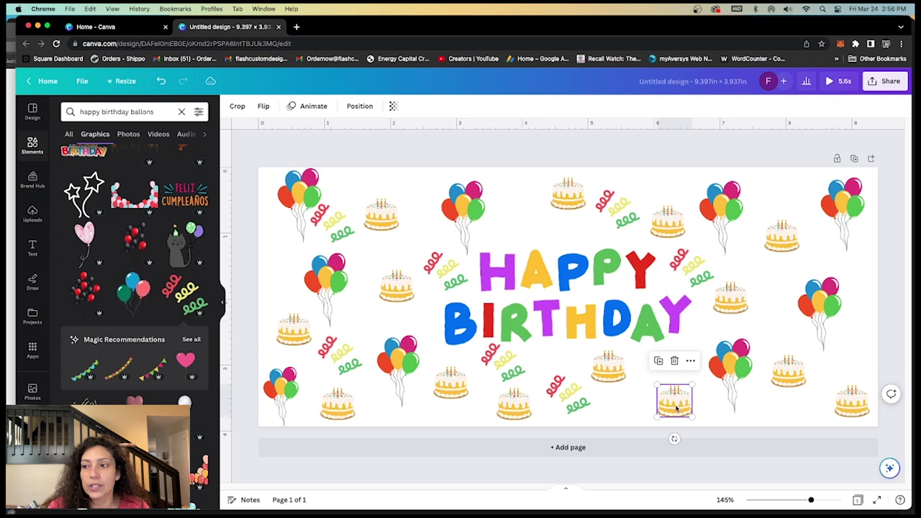
{"action": "left_click_drag", "start_coordinate": [675, 410], "coordinate": [687, 362]}
{"action": "left_click", "coordinate": [676, 401]}
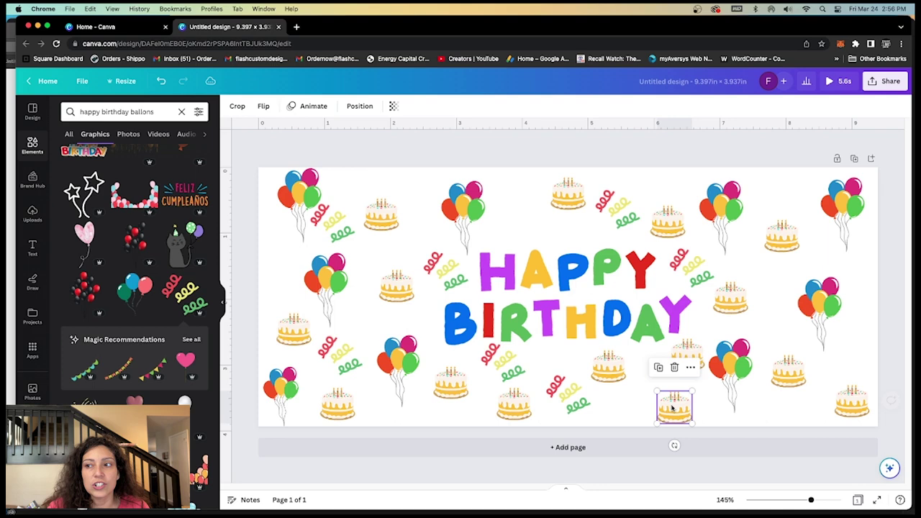
{"action": "scroll", "coordinate": [134, 273], "scroll_direction": "down", "scroll_amount": 10}
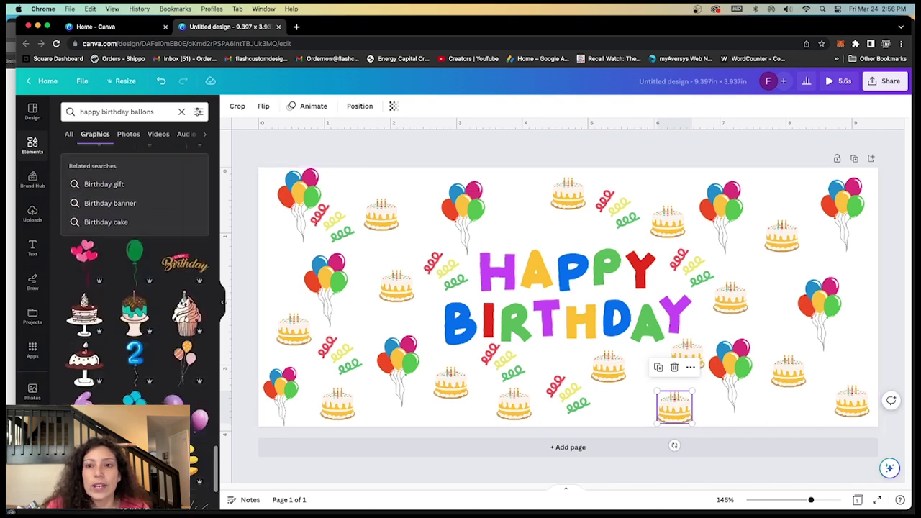
{"action": "scroll", "coordinate": [134, 339], "scroll_direction": "down", "scroll_amount": 3}
{"action": "scroll", "coordinate": [134, 339], "scroll_direction": "down", "scroll_amount": 10}
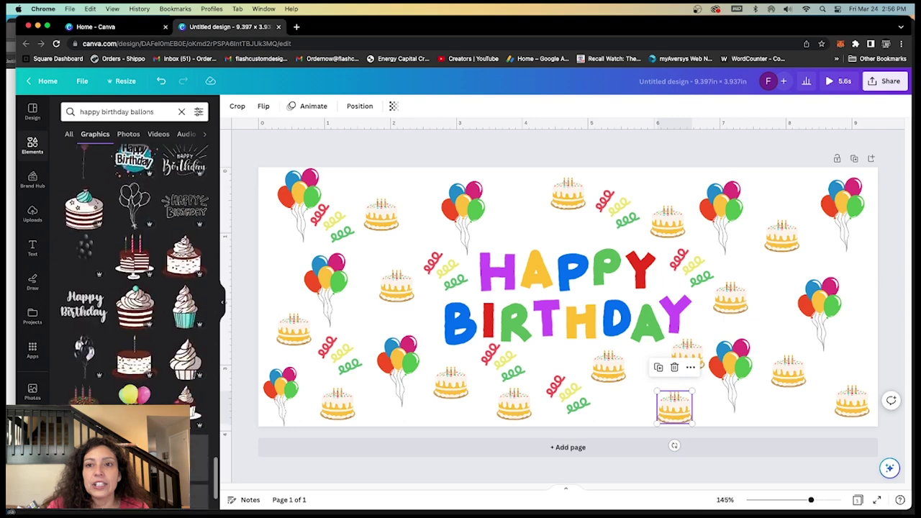
{"action": "scroll", "coordinate": [134, 338], "scroll_direction": "down", "scroll_amount": 10}
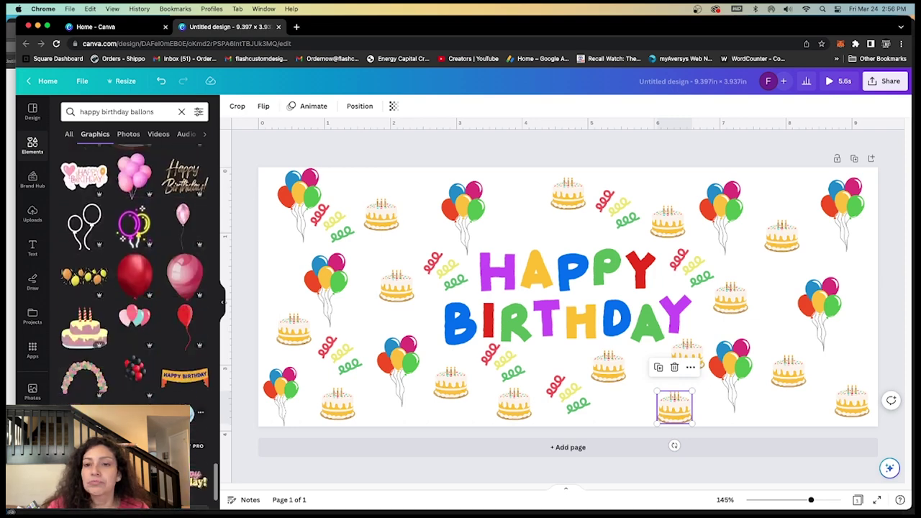
{"action": "scroll", "coordinate": [170, 167], "scroll_direction": "up", "scroll_amount": 15}
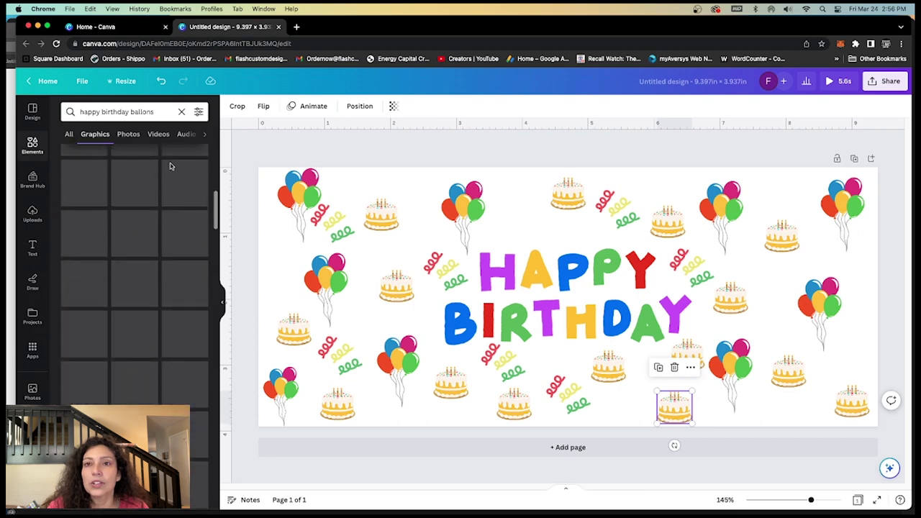
- Search 'heart', add the pink doodle hearts, shrink them and scatter them among the balloons
{"action": "left_click", "coordinate": [81, 106]}
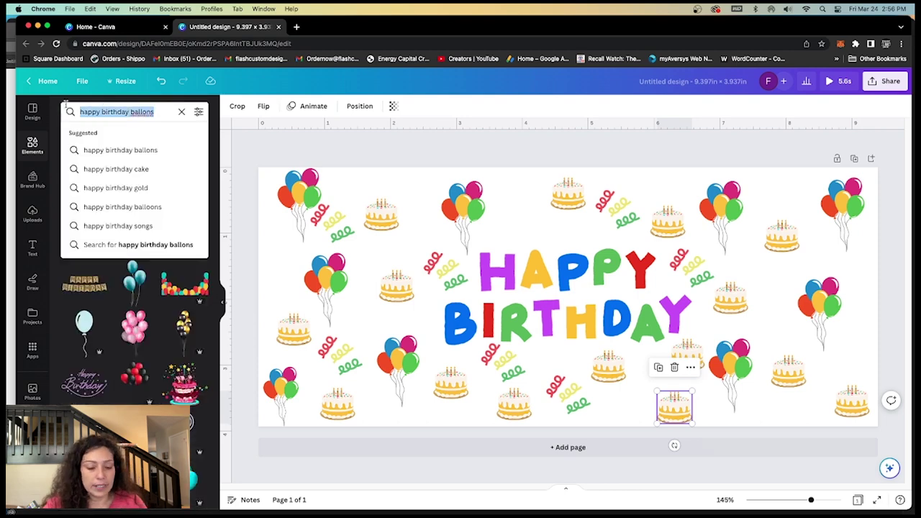
{"action": "type", "text": "heart"}
{"action": "key", "text": "Return"}
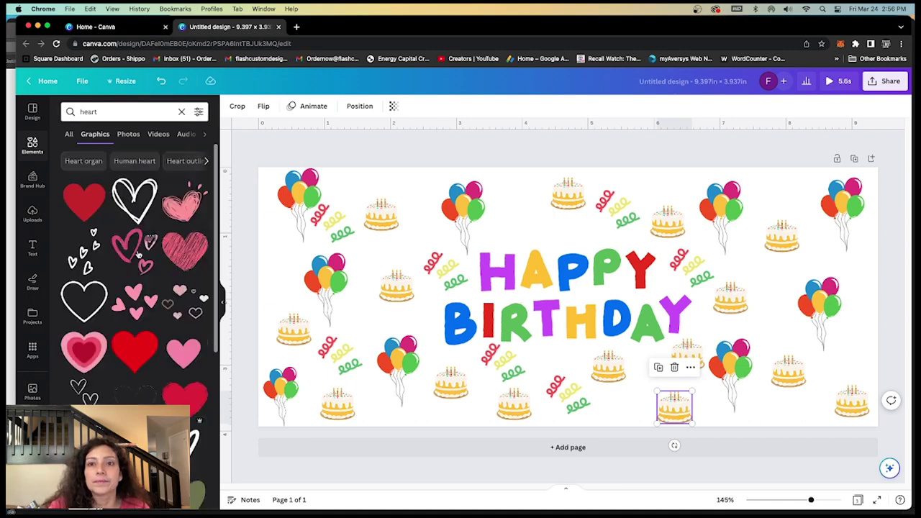
{"action": "left_click", "coordinate": [137, 295]}
{"action": "left_click_drag", "start_coordinate": [674, 405], "coordinate": [796, 200]}
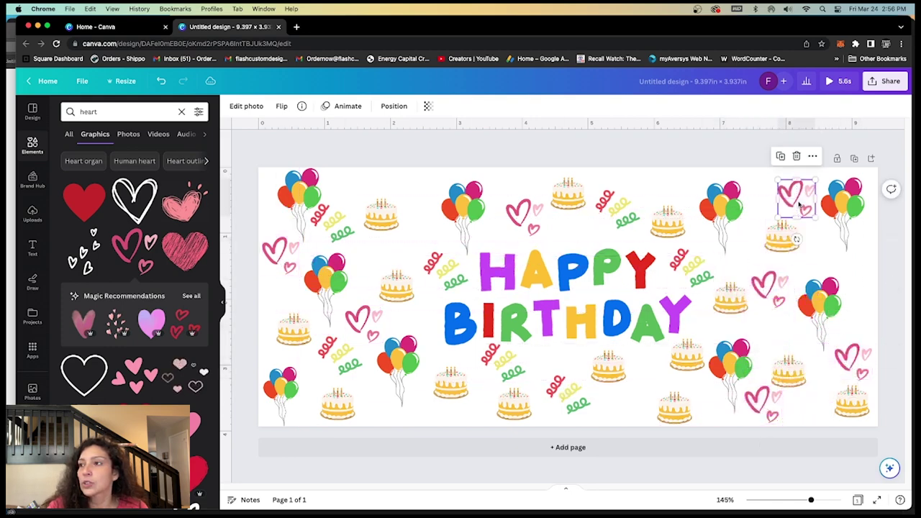
{"action": "left_click", "coordinate": [891, 337]}
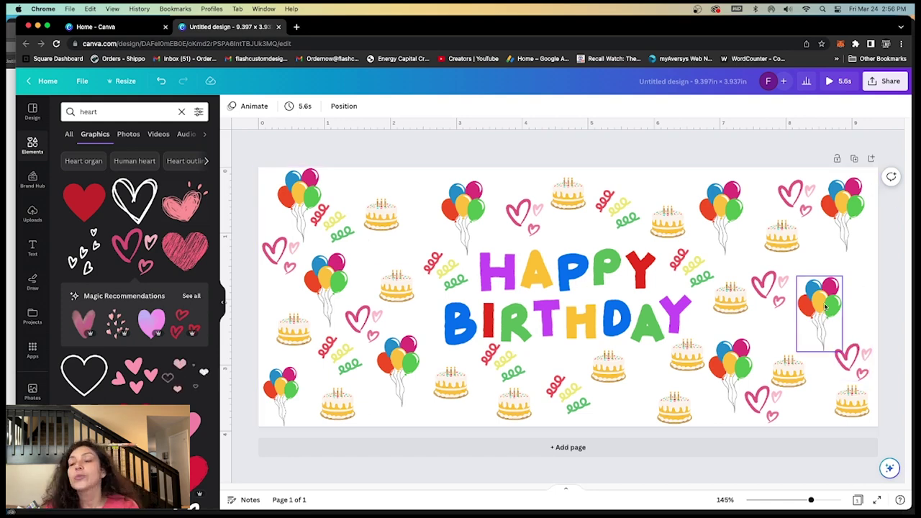
- Download the design as a transparent-background PNG at 3.125× size (6,250 × 2,619 px)
{"action": "left_click", "coordinate": [873, 85]}
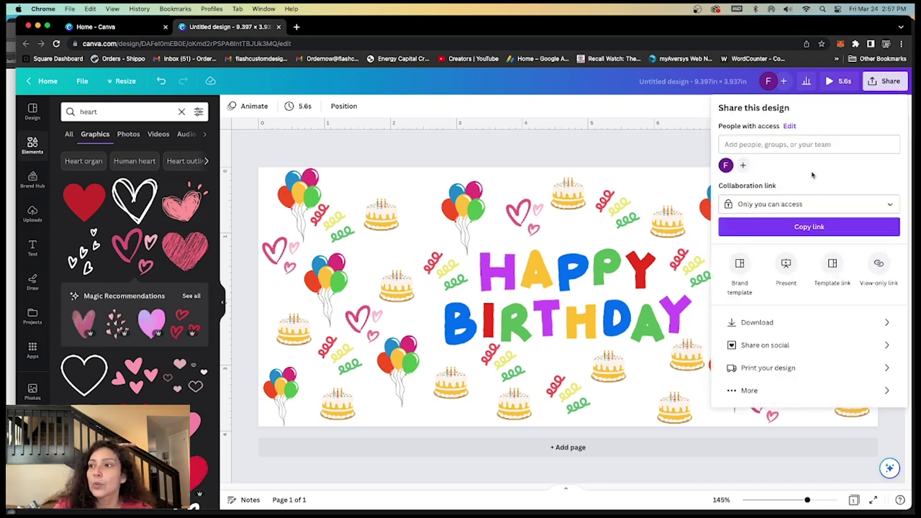
{"action": "left_click", "coordinate": [884, 84]}
{"action": "left_click", "coordinate": [884, 85]}
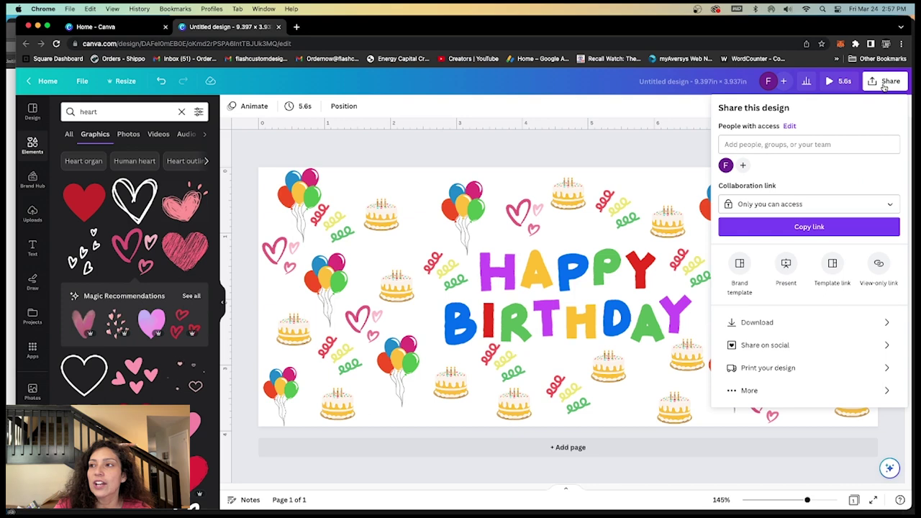
{"action": "left_click", "coordinate": [743, 327]}
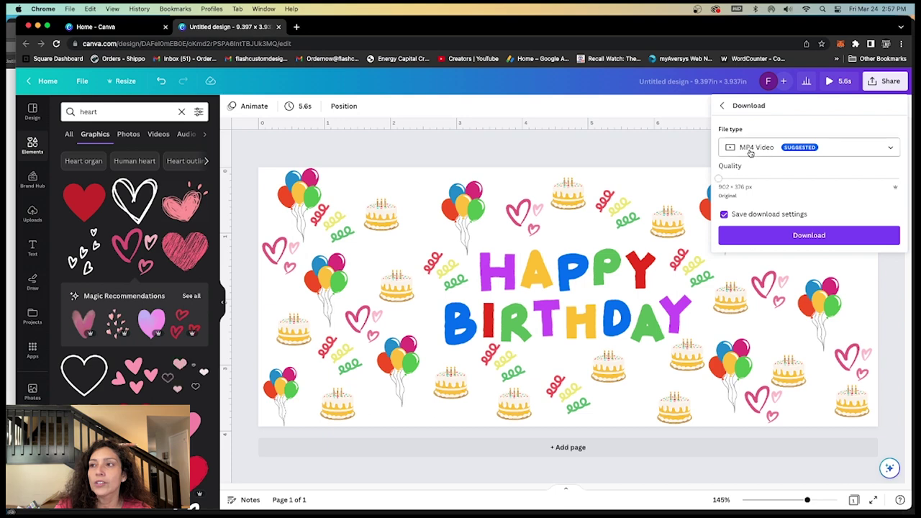
{"action": "left_click", "coordinate": [755, 147]}
{"action": "left_click", "coordinate": [749, 214]}
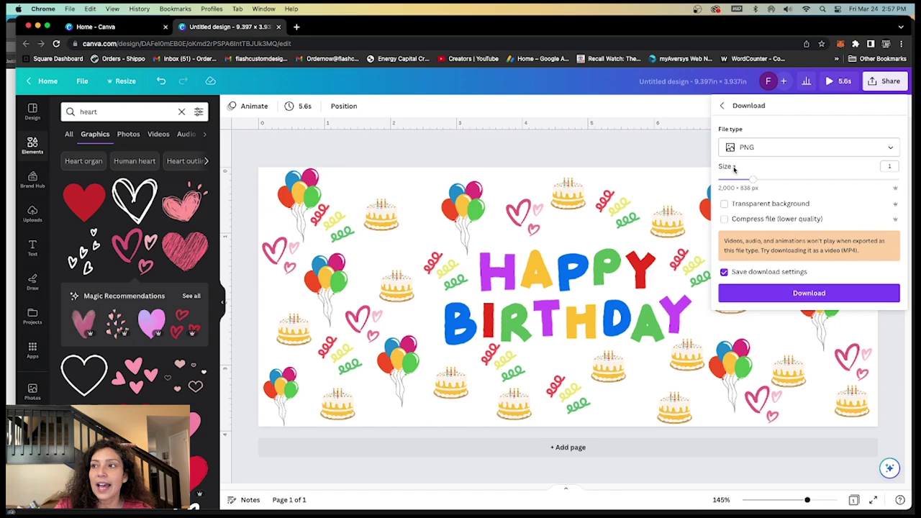
{"action": "left_click_drag", "start_coordinate": [752, 180], "coordinate": [898, 188]}
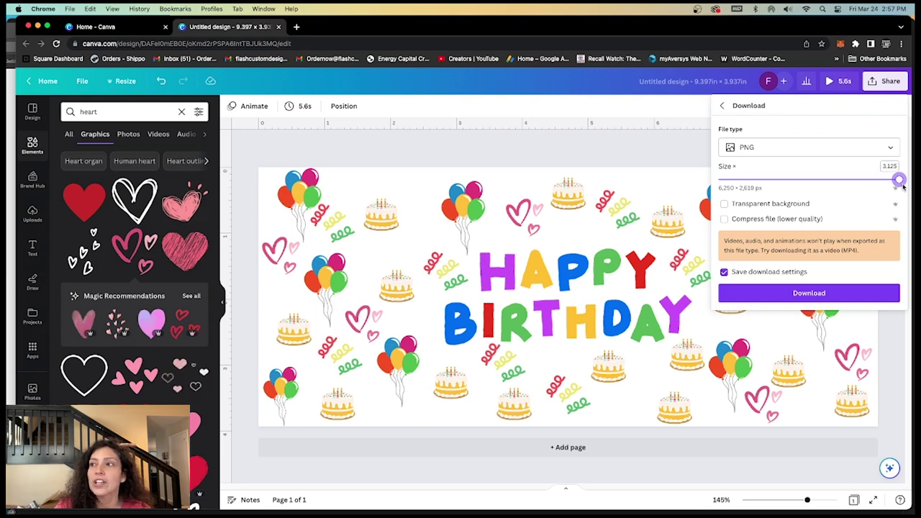
{"action": "mouse_move", "coordinate": [899, 181]}
{"action": "left_mouse_down"}
{"action": "mouse_move", "coordinate": [718, 183]}
{"action": "mouse_move", "coordinate": [912, 181]}
{"action": "left_mouse_up"}
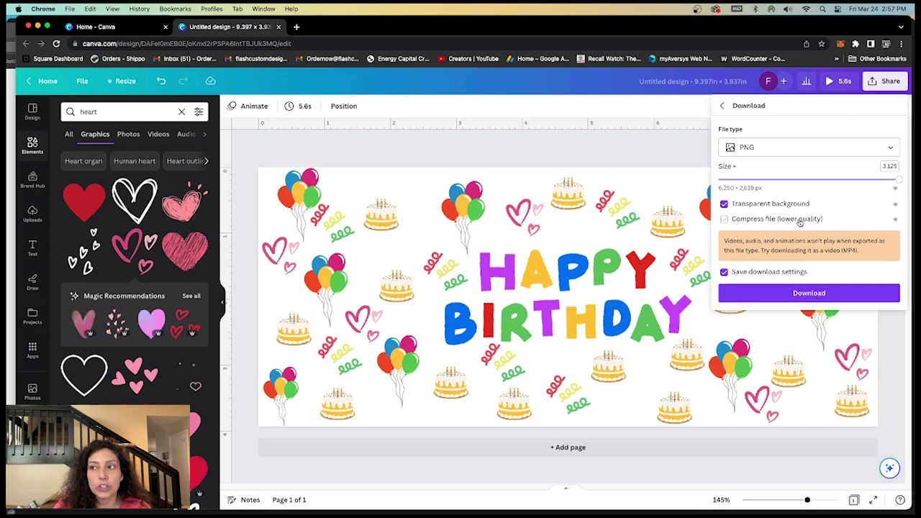
{"action": "left_click", "coordinate": [794, 293]}
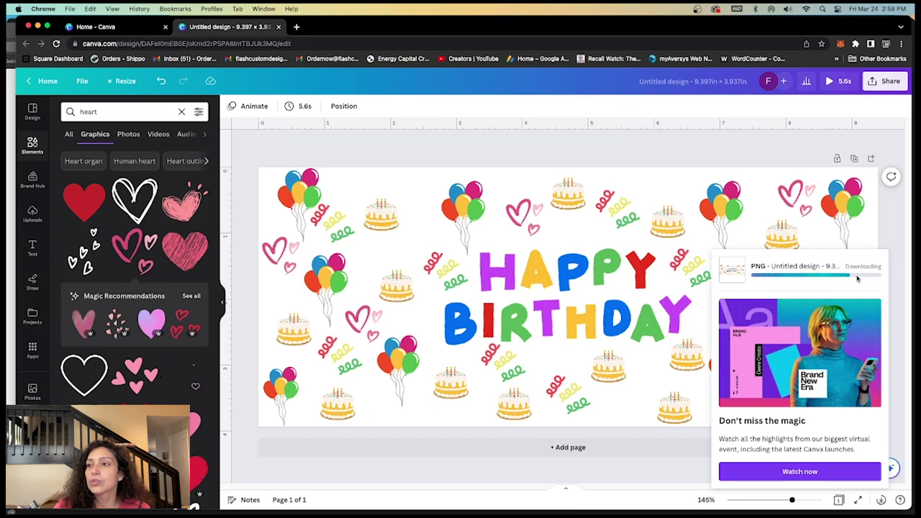
- Open Untitled design (15).png in Preview to check it, then return to Illustrator
{"action": "left_click", "coordinate": [245, 504]}
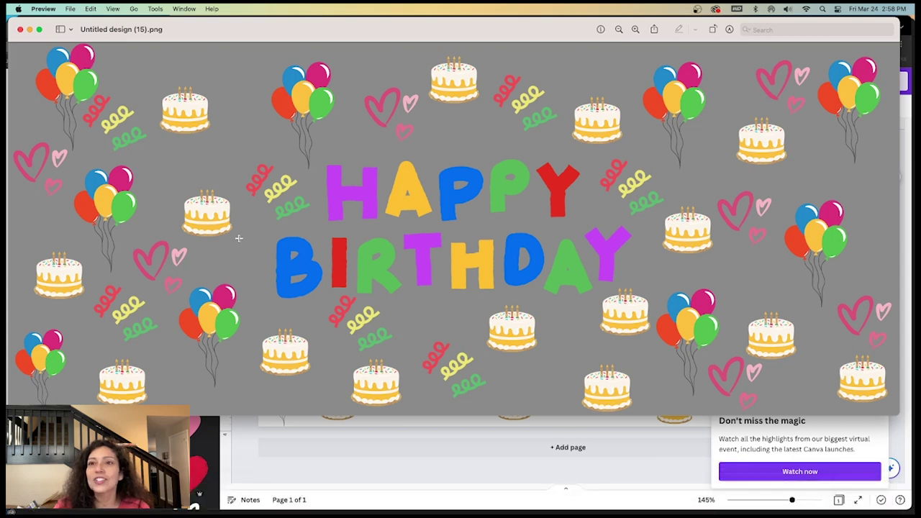
{"action": "left_click_drag", "start_coordinate": [655, 340], "coordinate": [584, 504]}
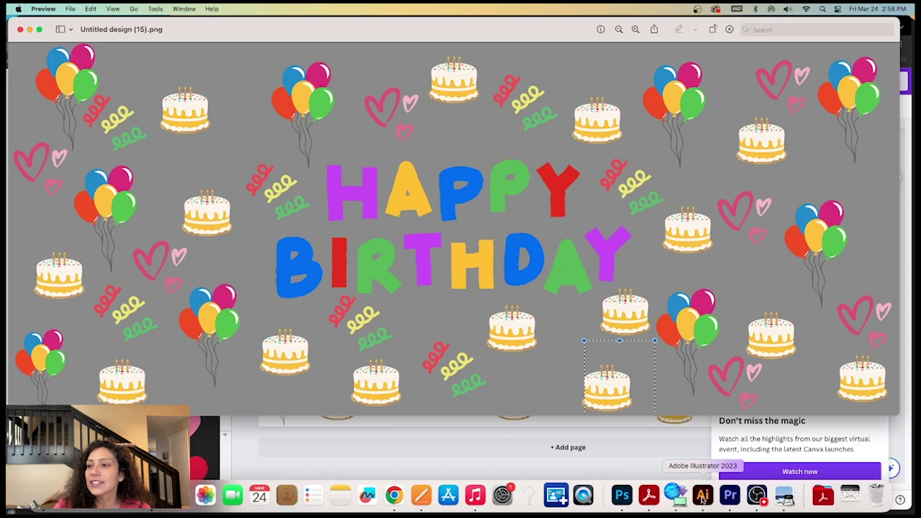
{"action": "left_click", "coordinate": [703, 495]}
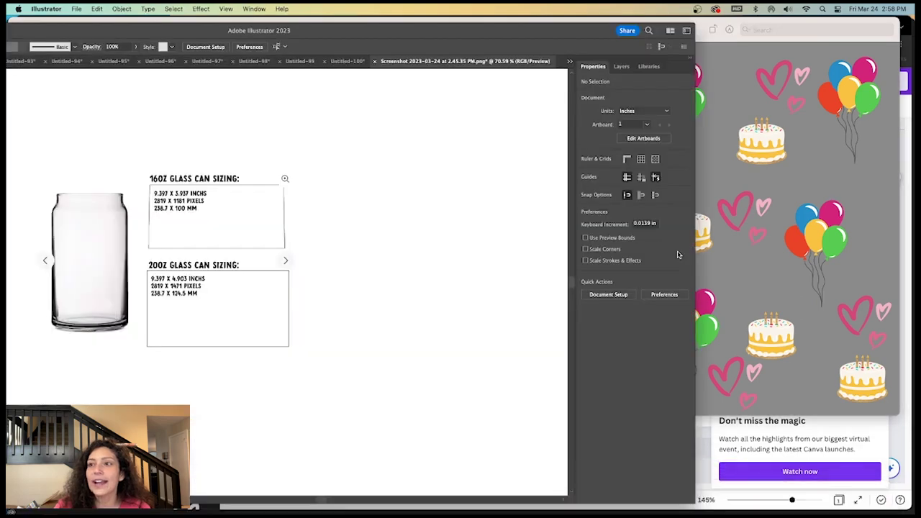
- Maximise Illustrator and create a new 22 x 24 in document
{"action": "double_click", "coordinate": [531, 26]}
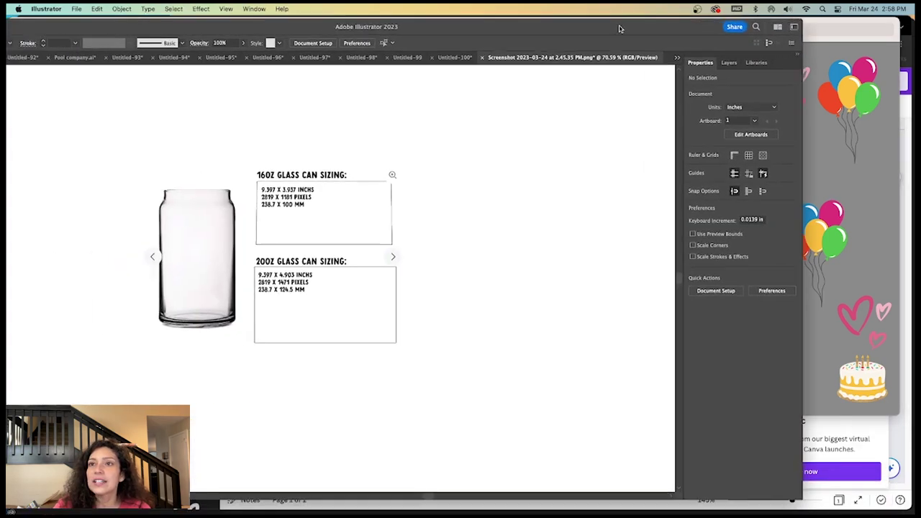
{"action": "left_click", "coordinate": [73, 10]}
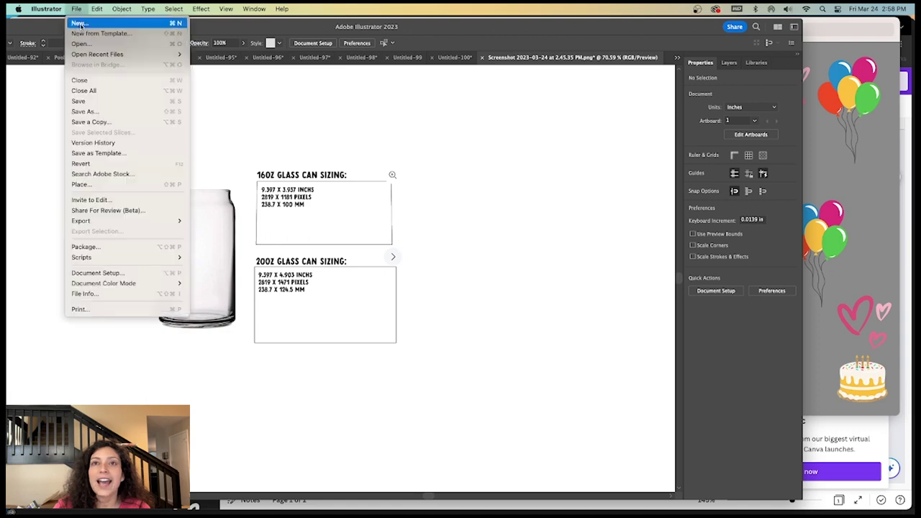
{"action": "left_click", "coordinate": [76, 21]}
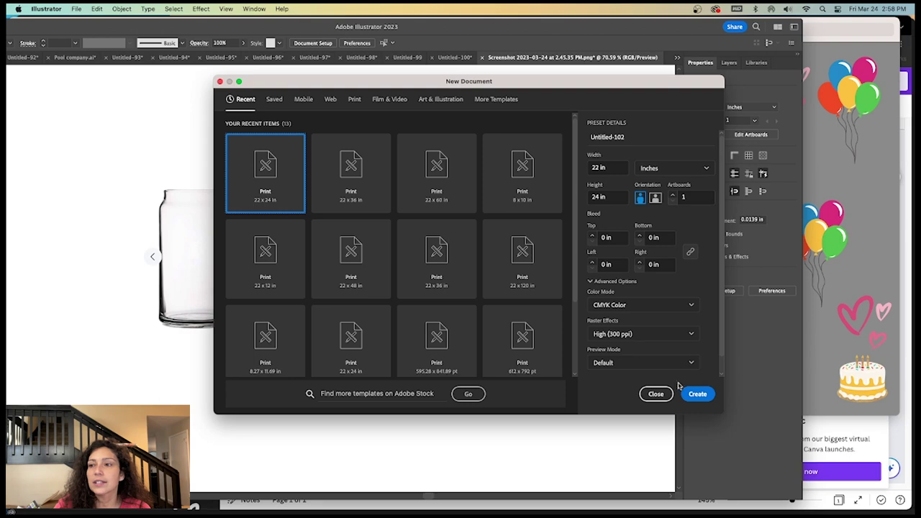
{"action": "left_click", "coordinate": [696, 395]}
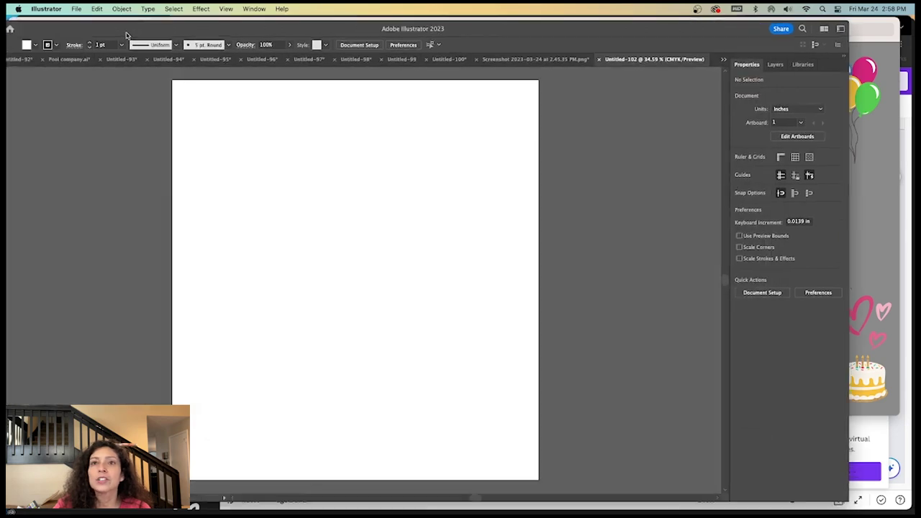
- Open Untitled design (15).png from Downloads in Illustrator
{"action": "left_click", "coordinate": [77, 8]}
{"action": "key", "text": "Escape"}
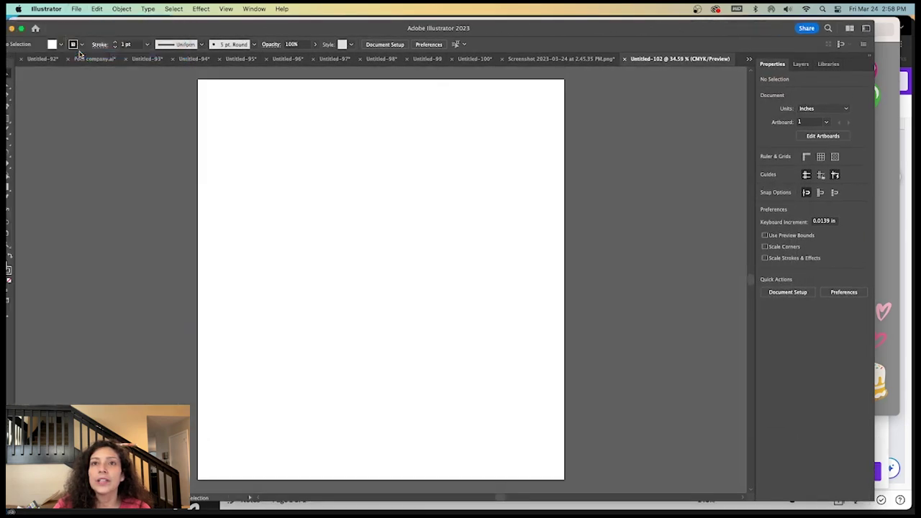
{"action": "left_click", "coordinate": [72, 9]}
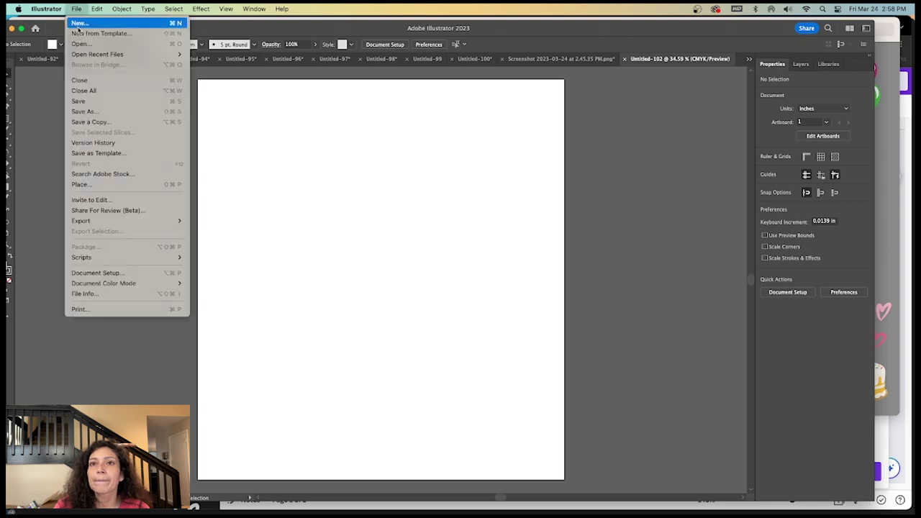
{"action": "left_click", "coordinate": [108, 41]}
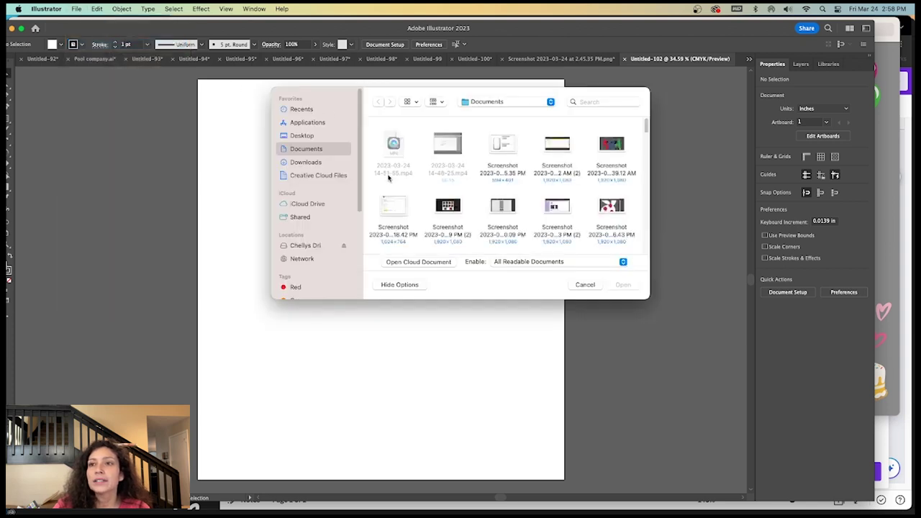
{"action": "left_click", "coordinate": [304, 164]}
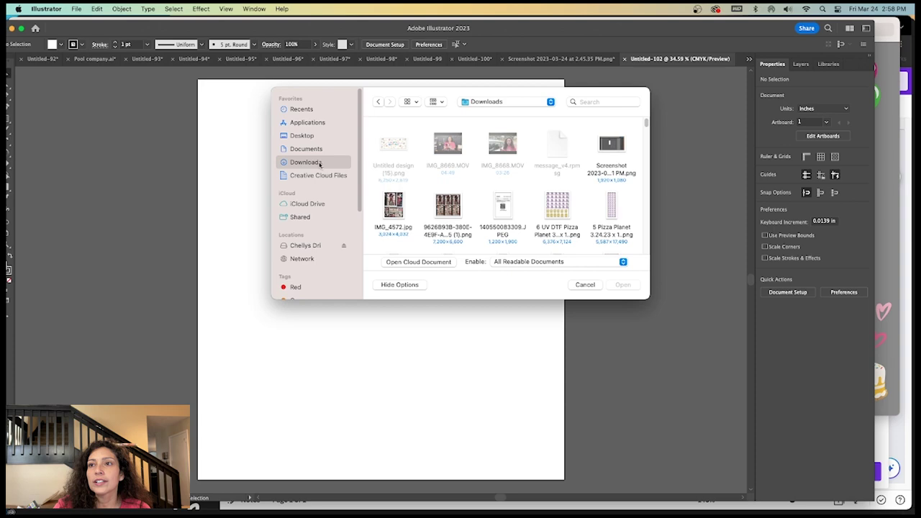
{"action": "left_click", "coordinate": [381, 166]}
{"action": "left_click", "coordinate": [624, 285]}
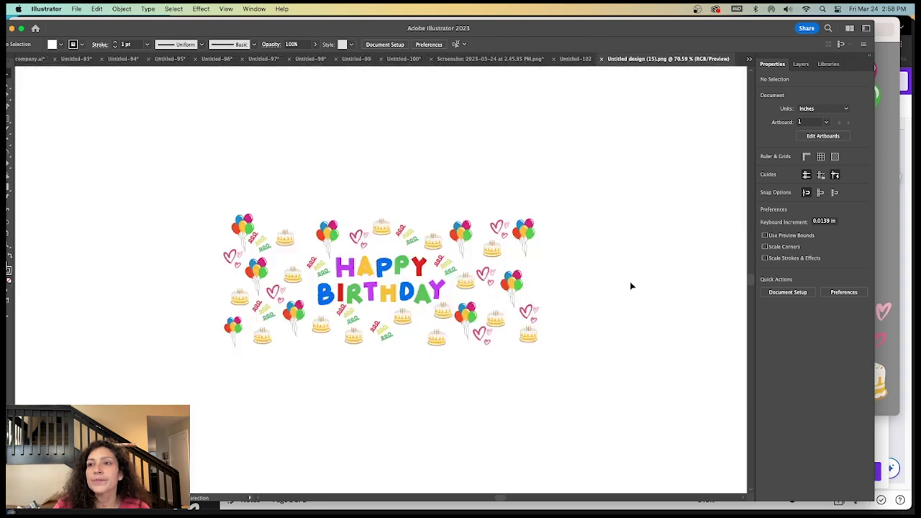
{"action": "left_click", "coordinate": [499, 317]}
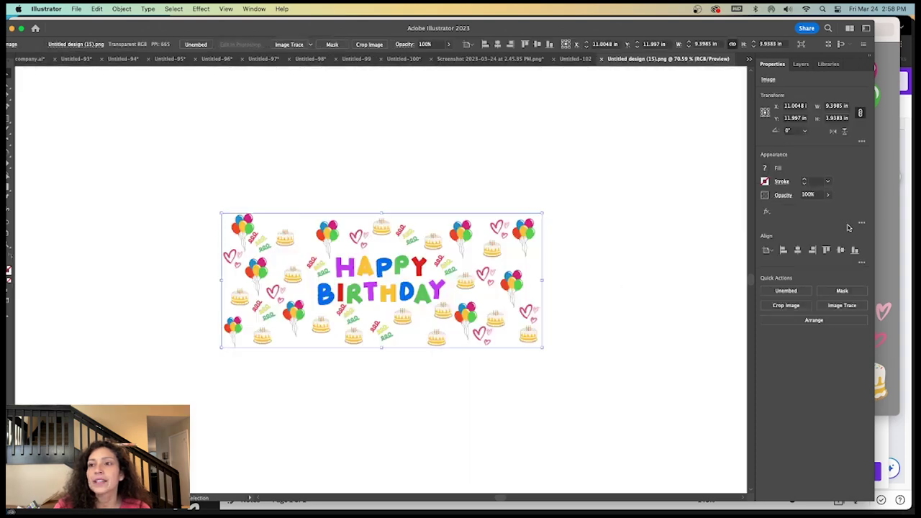
{"action": "left_click_drag", "start_coordinate": [421, 500], "coordinate": [514, 499]}
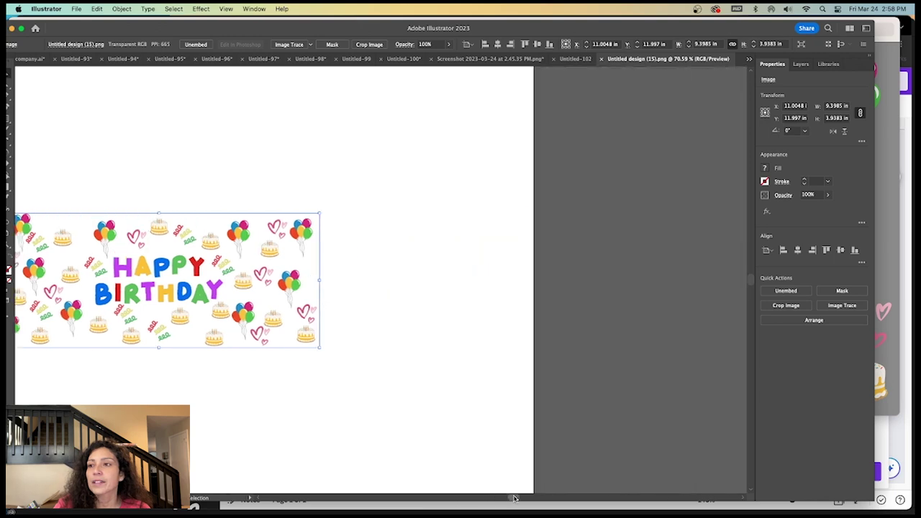
- Toggle the transparency grid to confirm the transparent background, then move the image onto the pasteboard
{"action": "left_click", "coordinate": [648, 268]}
{"action": "left_click", "coordinate": [835, 157]}
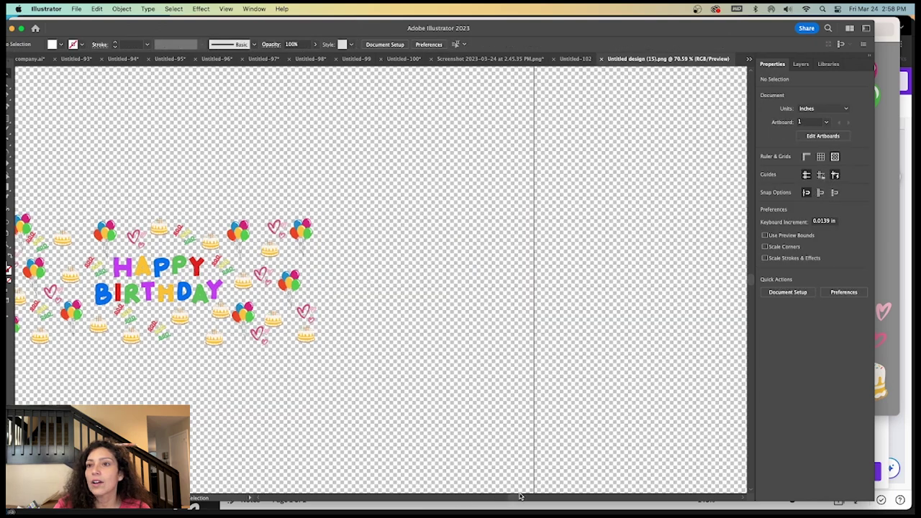
{"action": "left_click", "coordinate": [836, 157]}
{"action": "scroll", "coordinate": [513, 497], "scroll_direction": "left", "scroll_amount": 10}
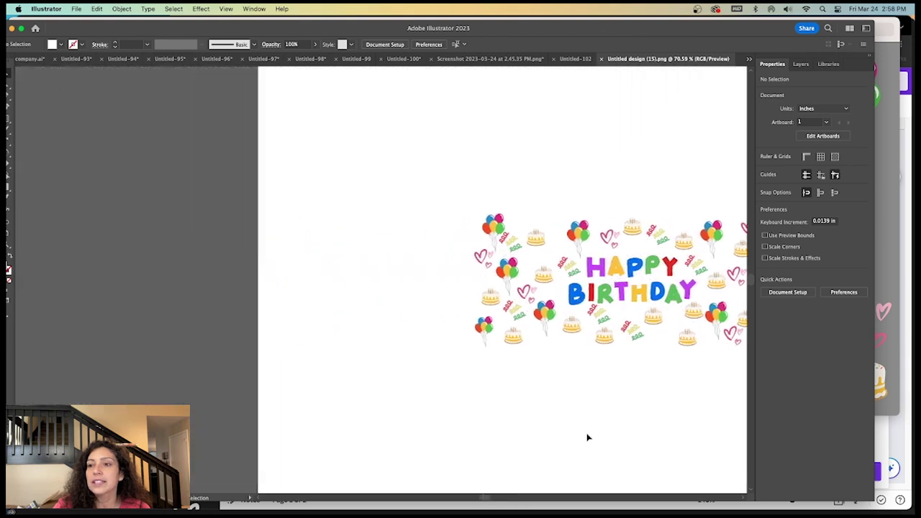
{"action": "left_click_drag", "start_coordinate": [702, 329], "coordinate": [251, 309]}
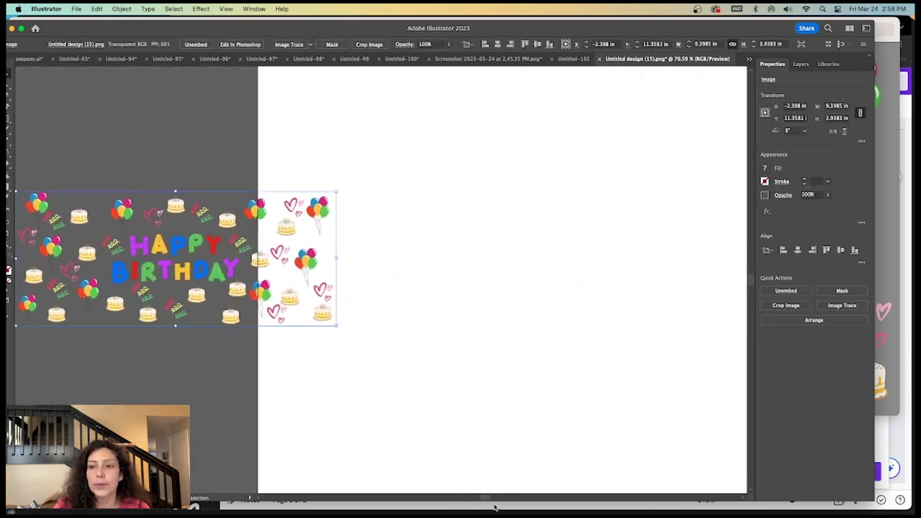
{"action": "scroll", "coordinate": [482, 498], "scroll_direction": "left", "scroll_amount": 6}
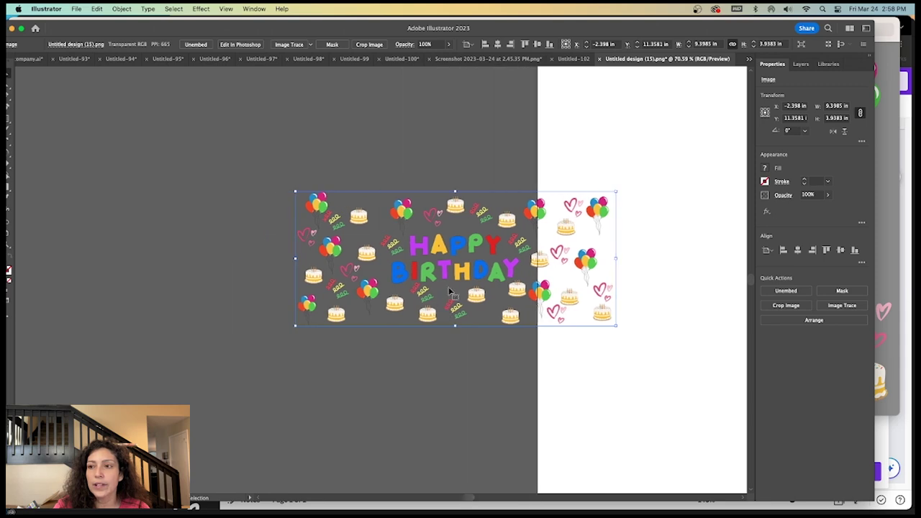
{"action": "left_click_drag", "start_coordinate": [452, 289], "coordinate": [278, 277]}
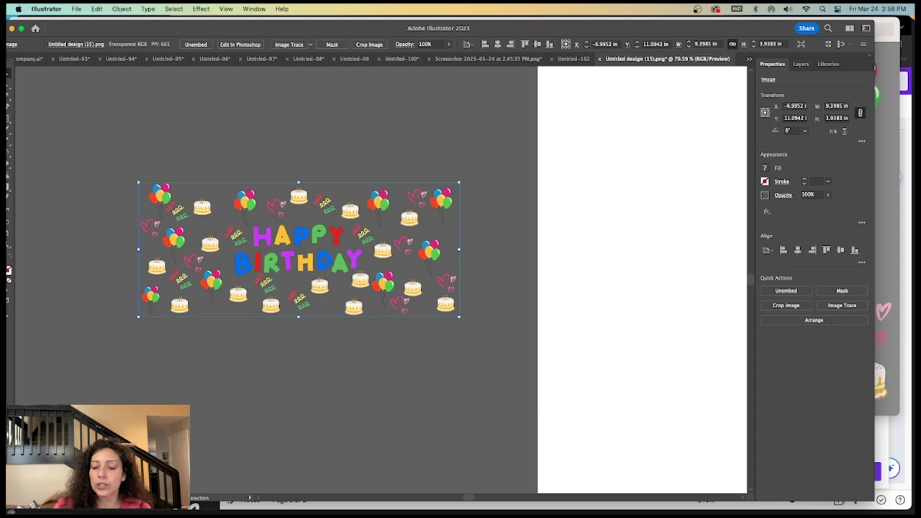
- Zoom to 300% and pan across the HAPPY BIRTHDAY lettering, cakes and confetti to check their quality
{"action": "key", "text": "super+equal"}
{"action": "key", "text": "super+equal"}
{"action": "key", "text": "super+equal"}
{"action": "key", "text": "super+equal"}
{"action": "scroll", "coordinate": [460, 356], "scroll_direction": "up", "scroll_amount": 5}
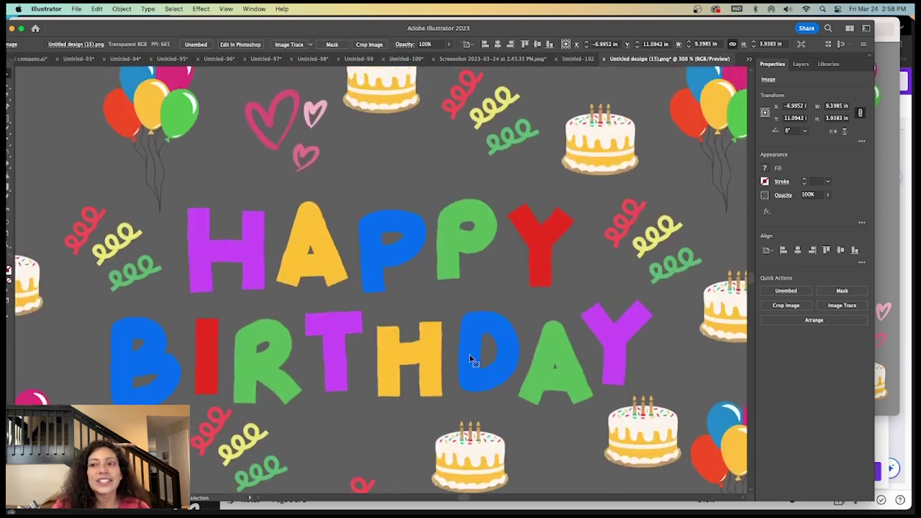
{"action": "scroll", "coordinate": [453, 363], "scroll_direction": "down", "scroll_amount": 8}
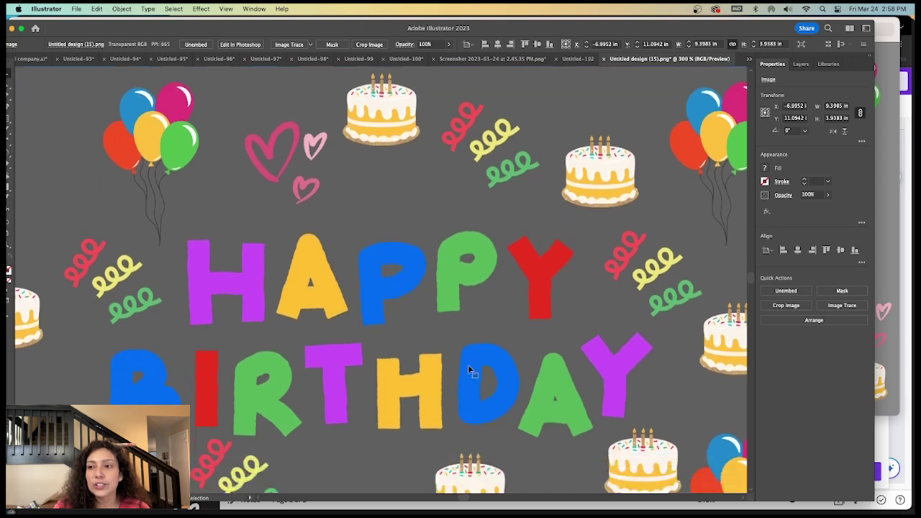
{"action": "scroll", "coordinate": [453, 407], "scroll_direction": "down", "scroll_amount": 2}
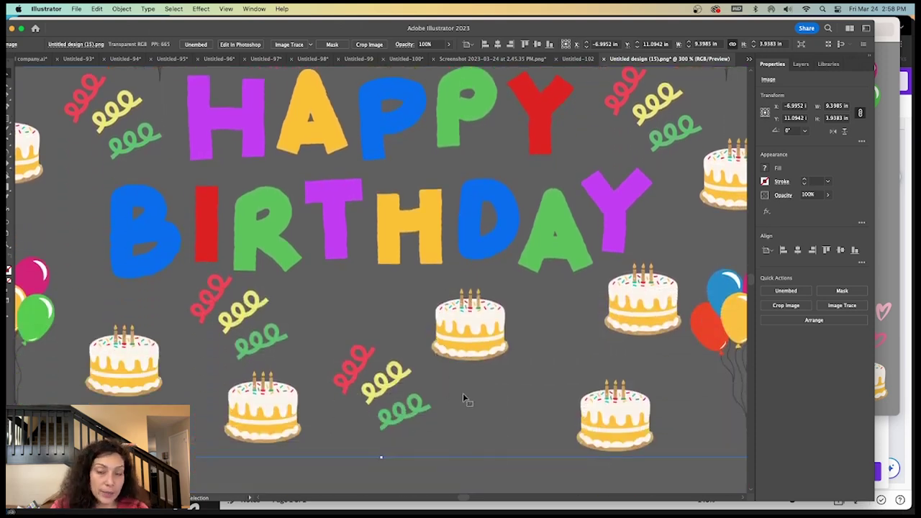
{"action": "scroll", "coordinate": [471, 395], "scroll_direction": "up", "scroll_amount": 3}
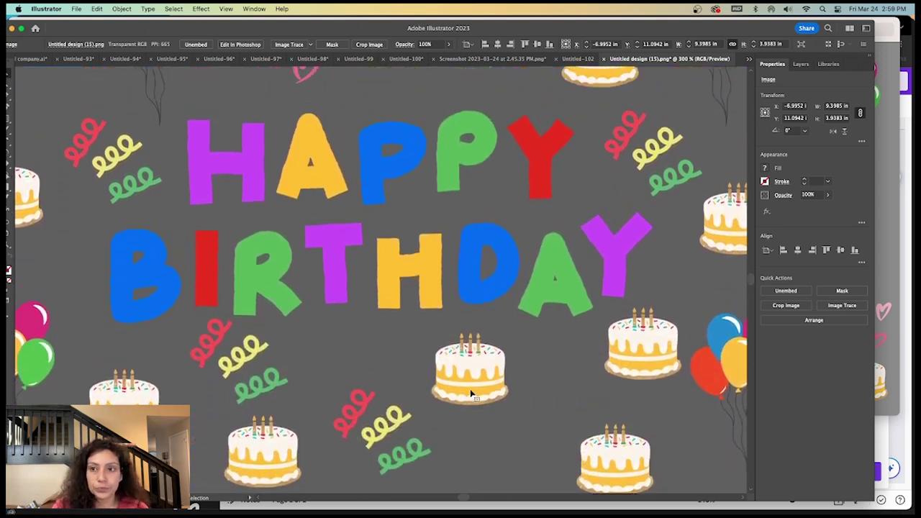